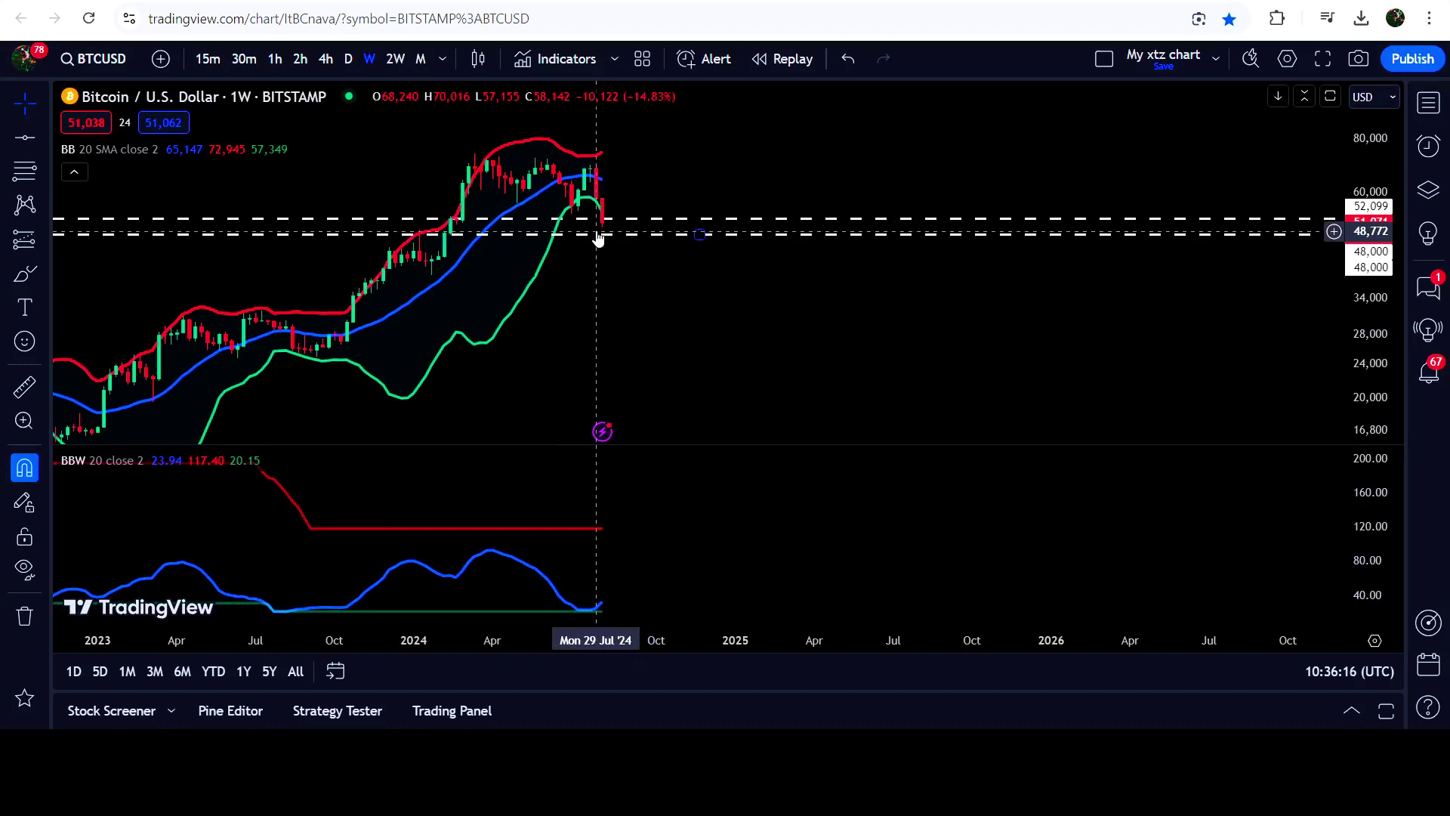
Review the Bollinger Bands and band width history on the weekly Bitcoin chart and switch the chart to the daily timeframe
left_click_drag(544, 333, 661, 334)
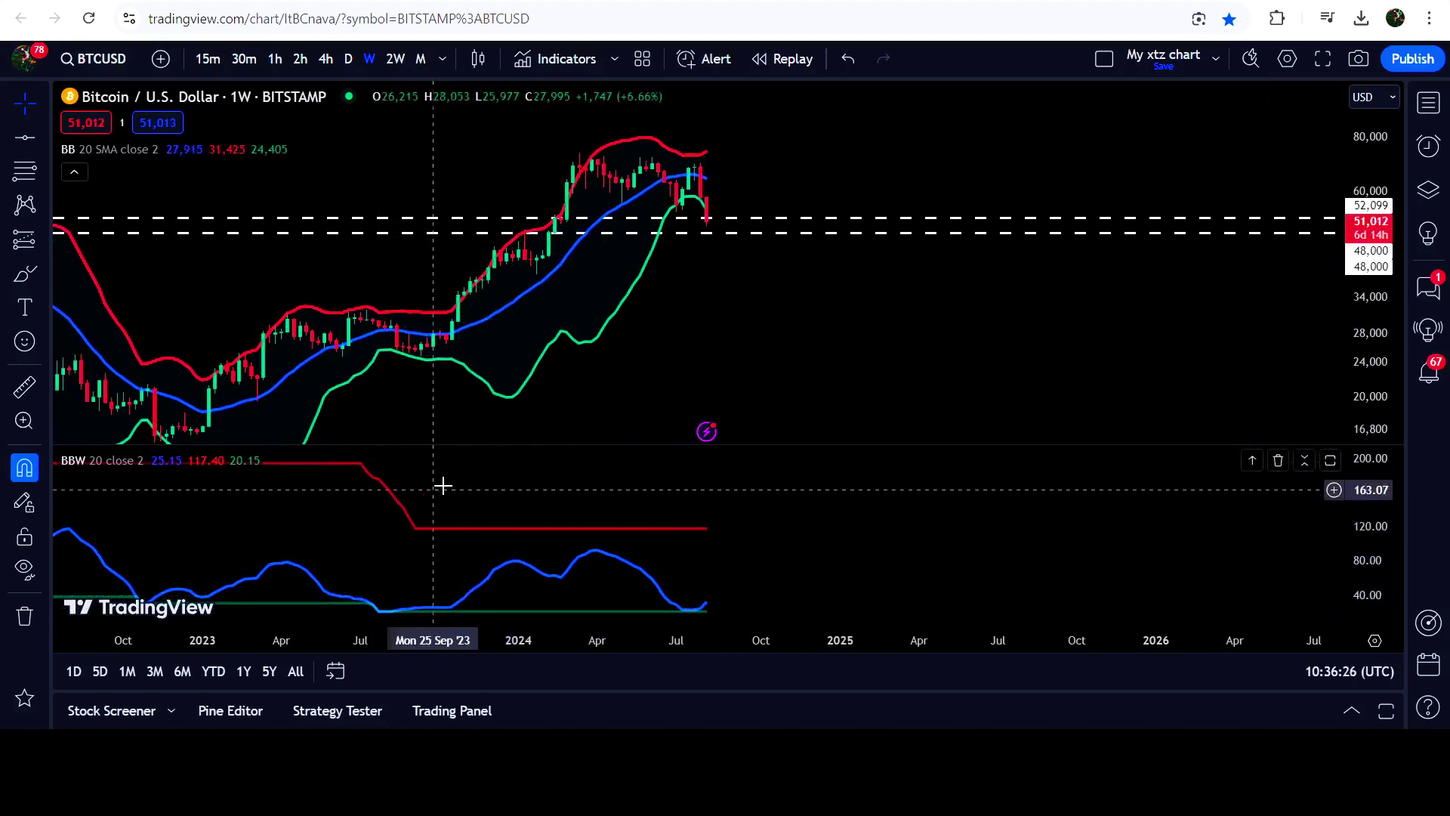
left_click_drag(485, 483, 712, 473)
scroll(484, 567, "left", 3)
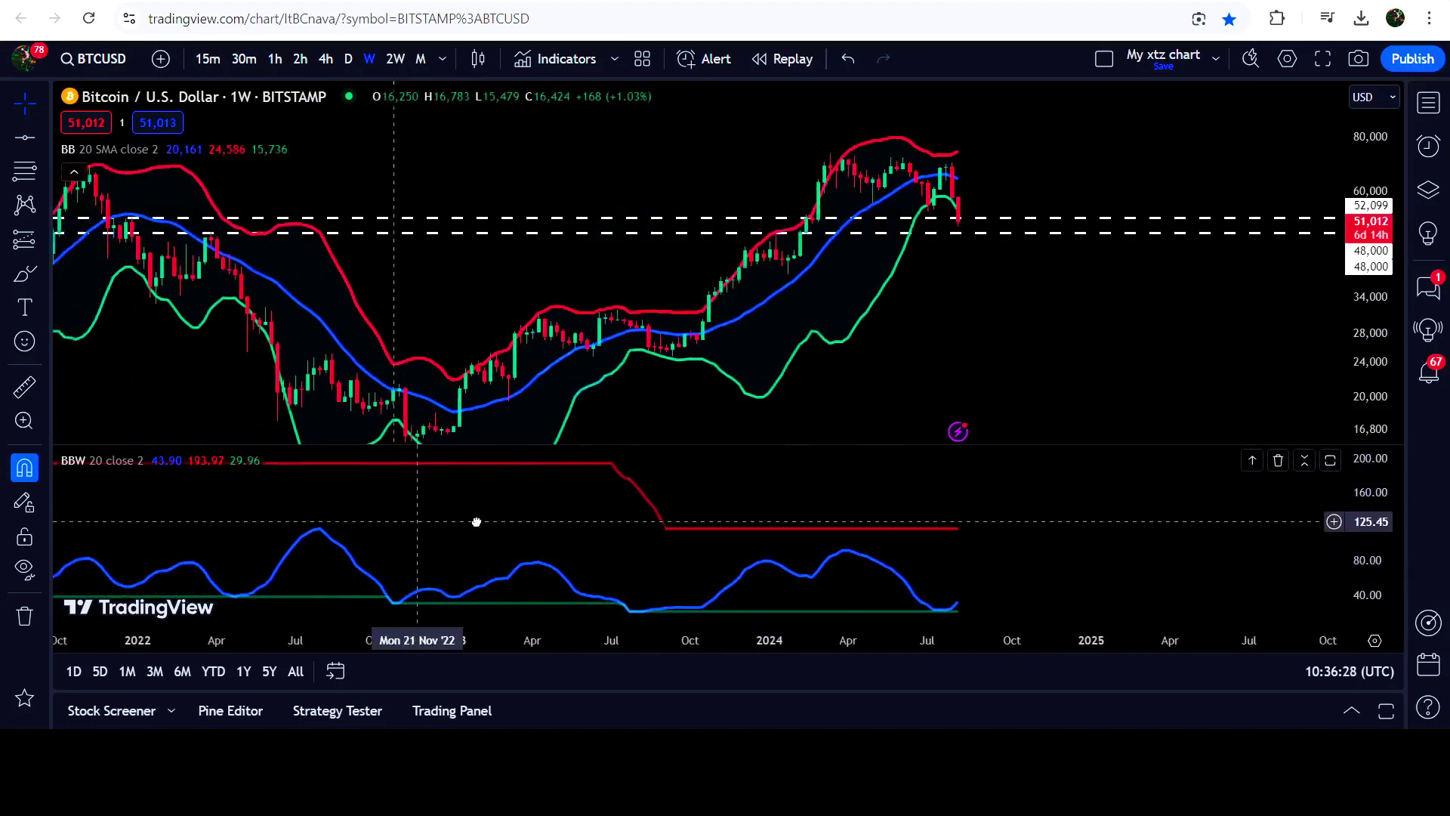
scroll(892, 377, "right", 5)
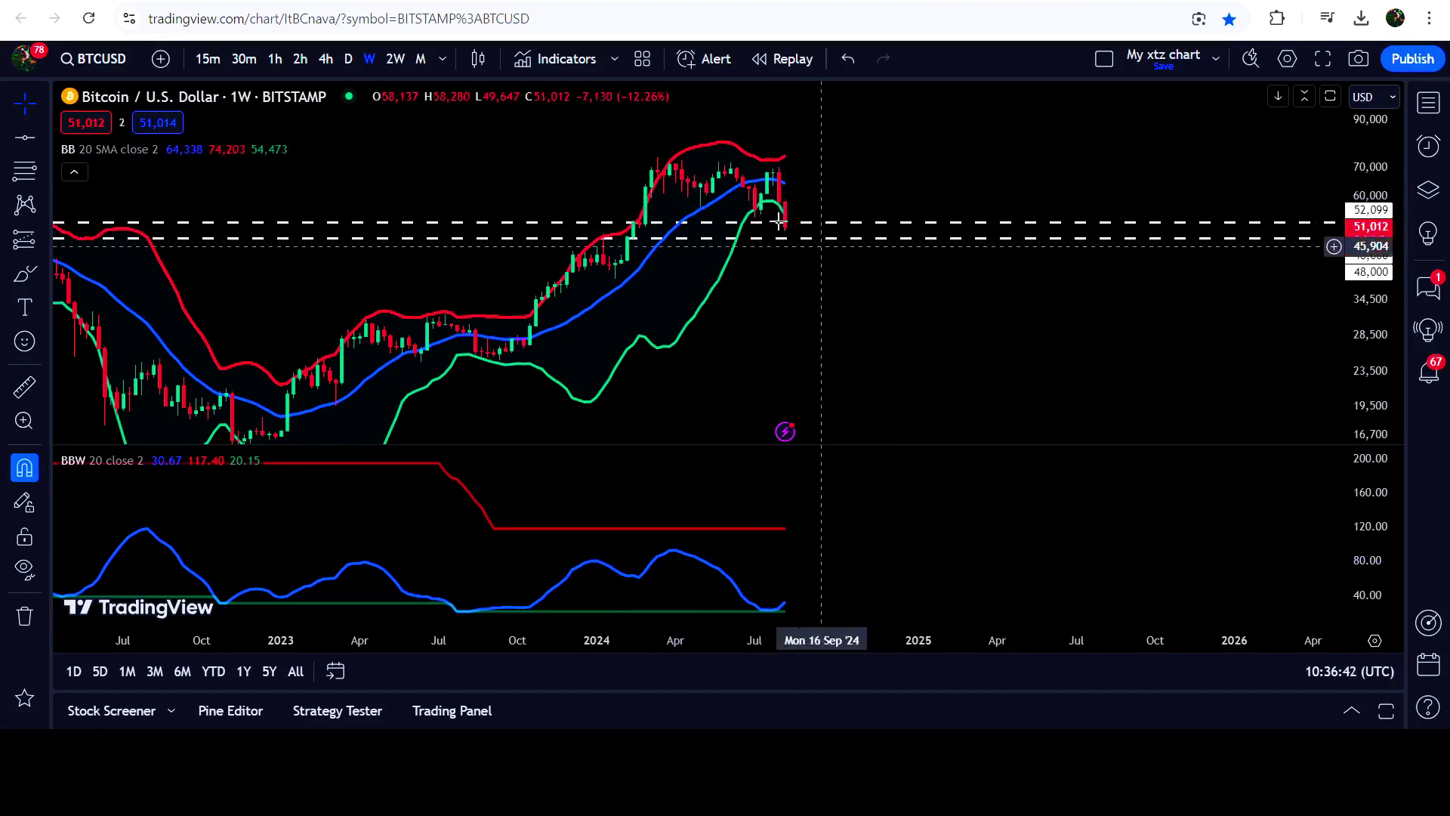
left_click(348, 58)
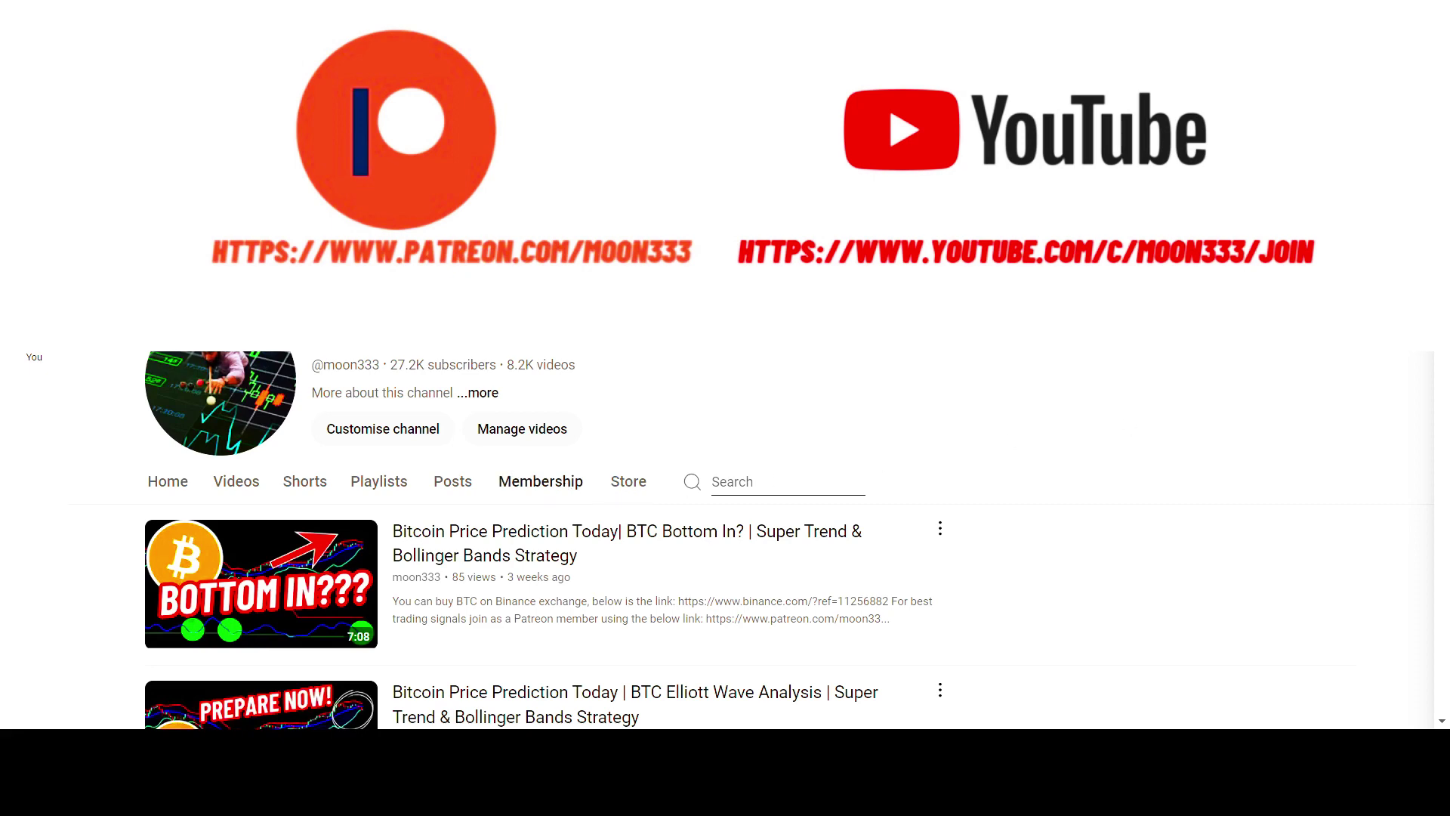
Read through the July 2024 trade signals report on Patreon, including its trade summary and the list of successful trades
scroll(756, 529, "down", 6)
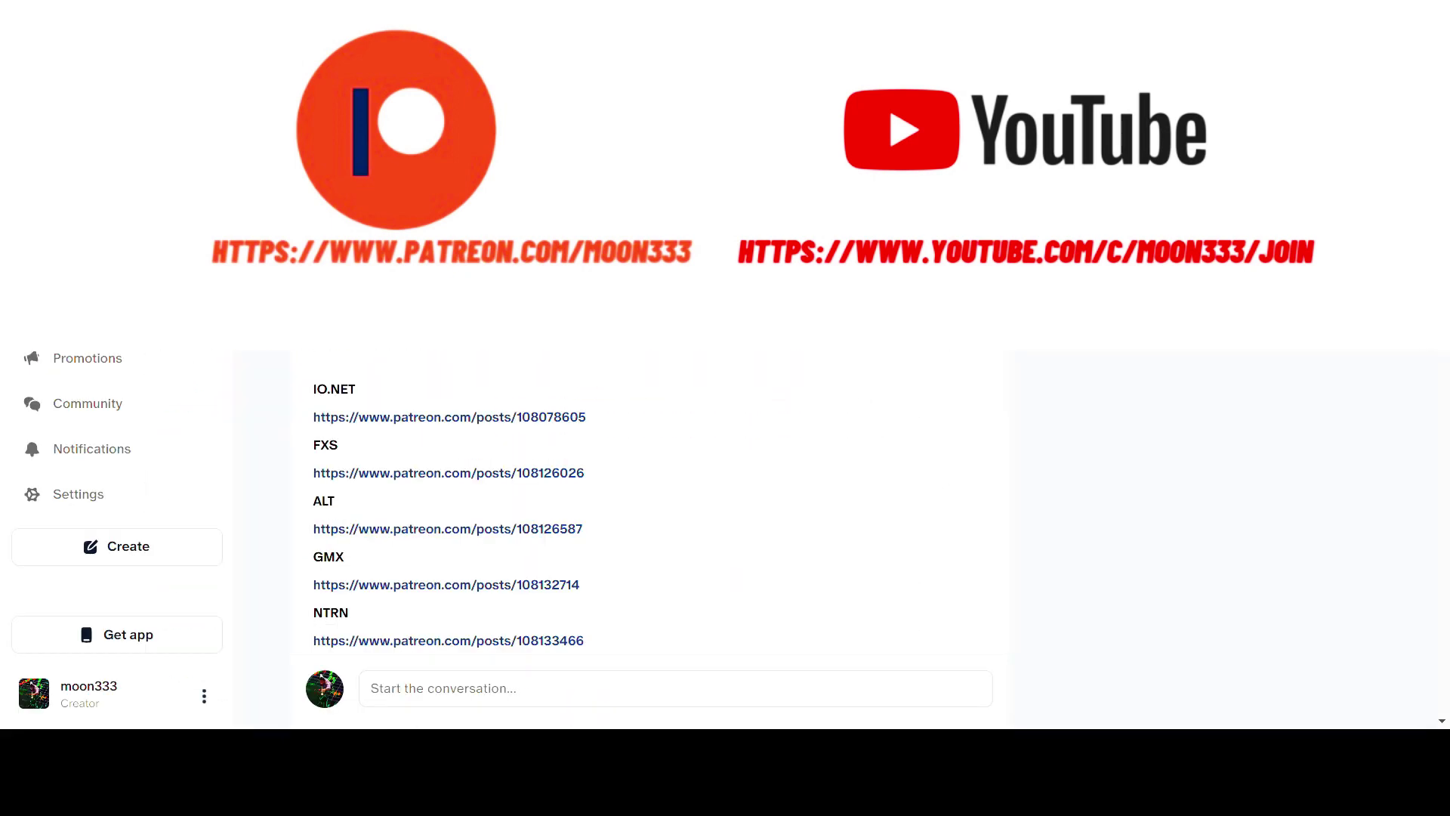
scroll(906, 140, "up", 10)
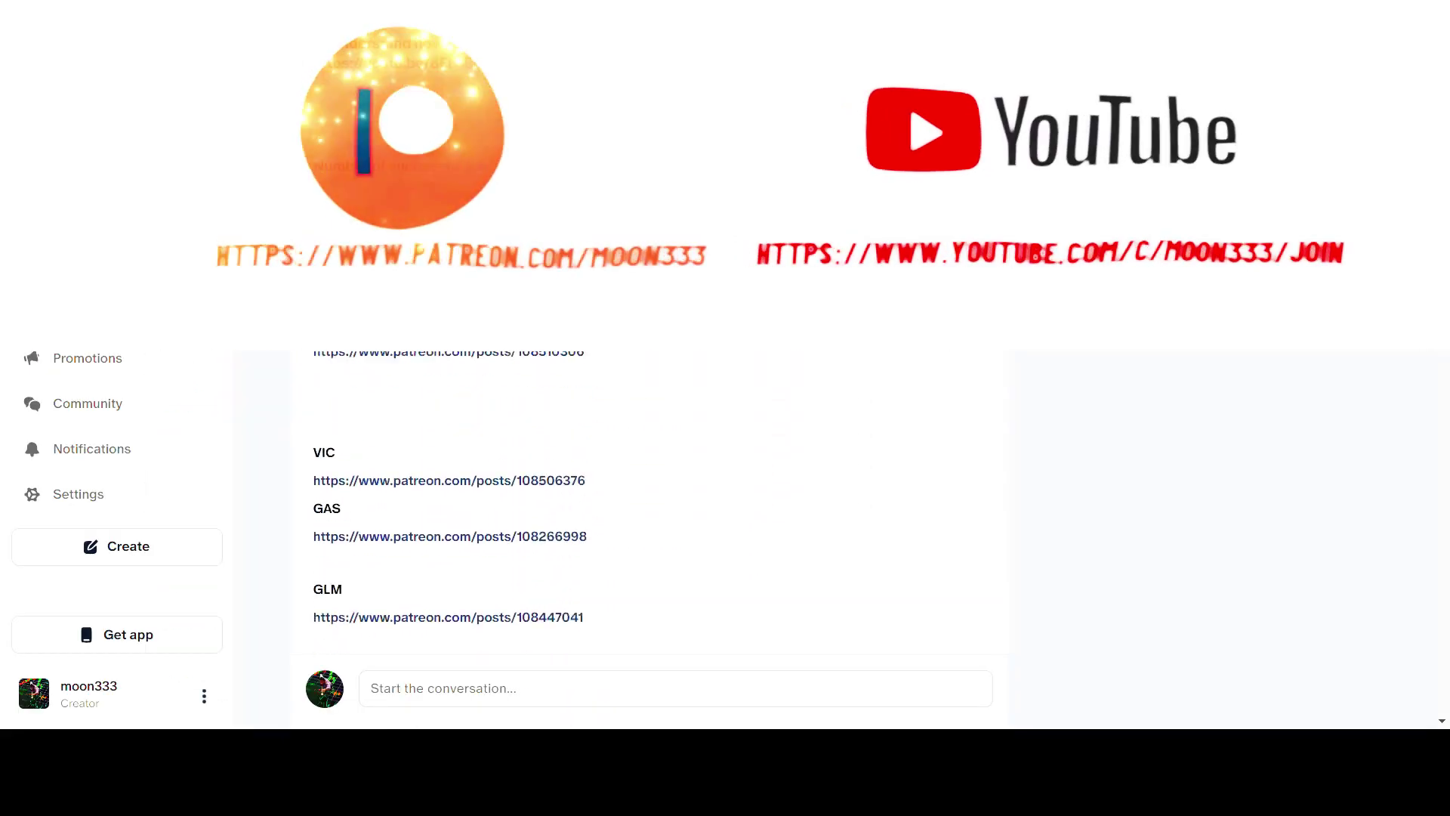
scroll(906, 141, "up", 3)
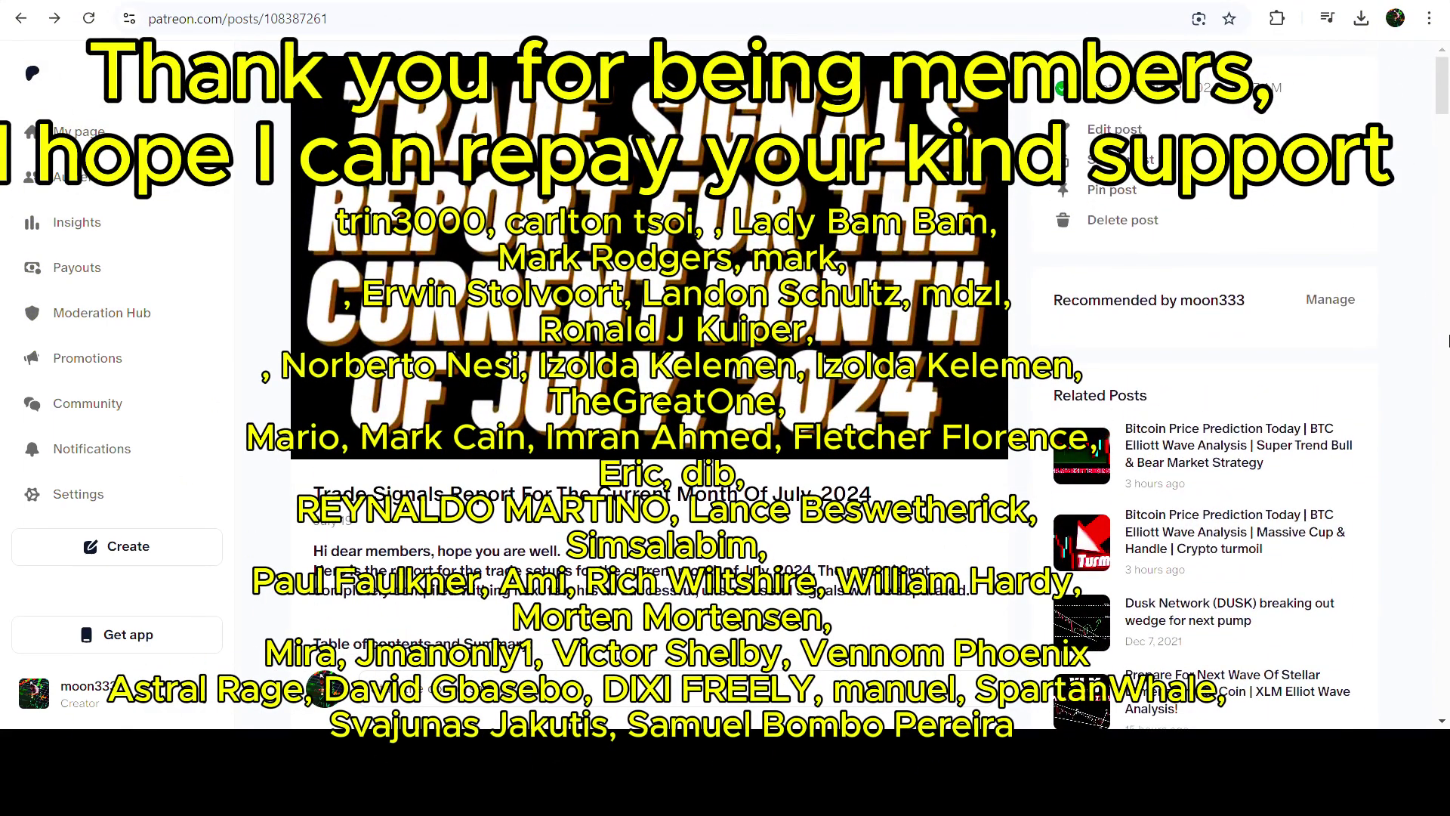
scroll(1448, 342, "down", 10)
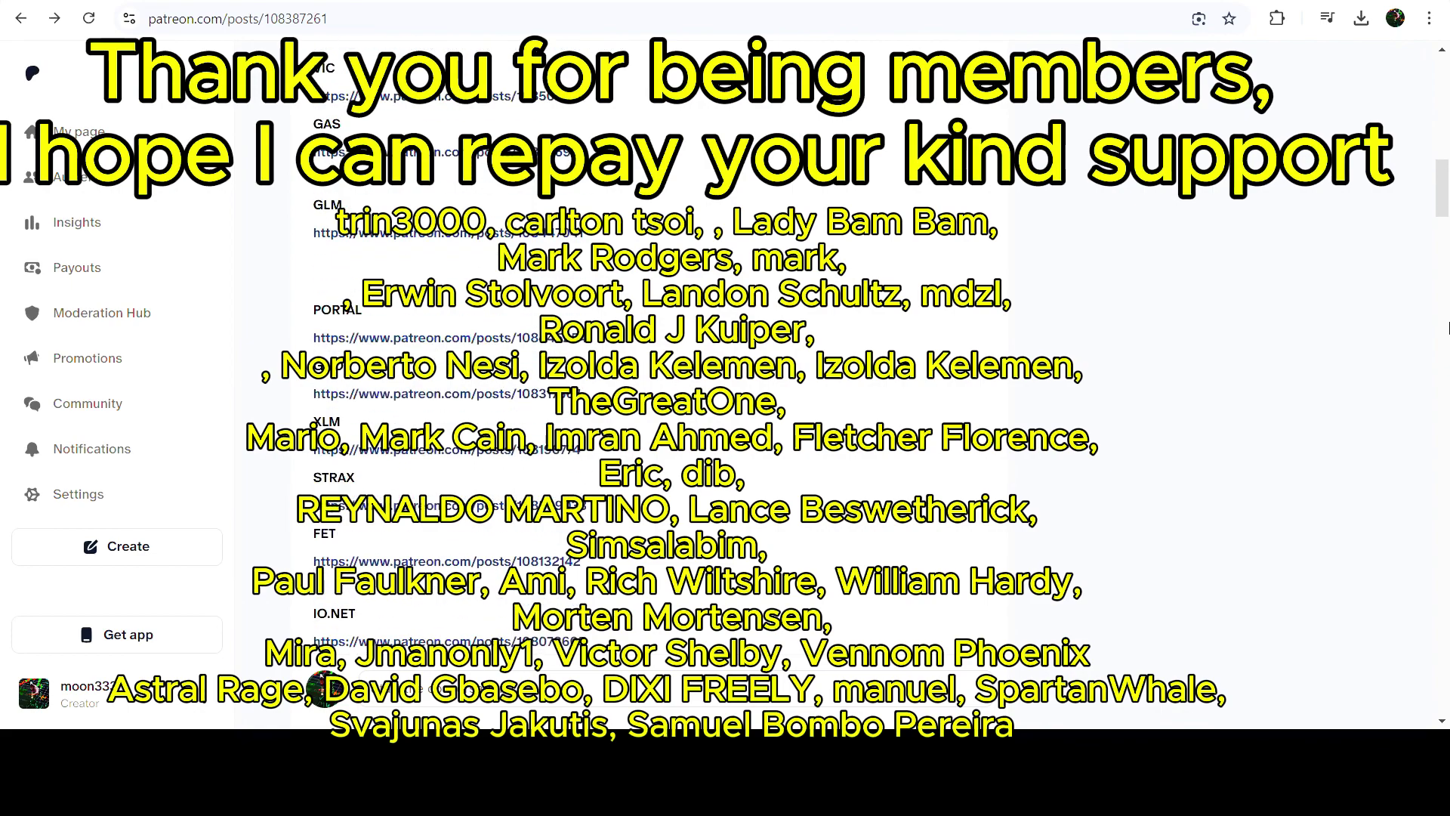
scroll(1448, 329, "up", 10)
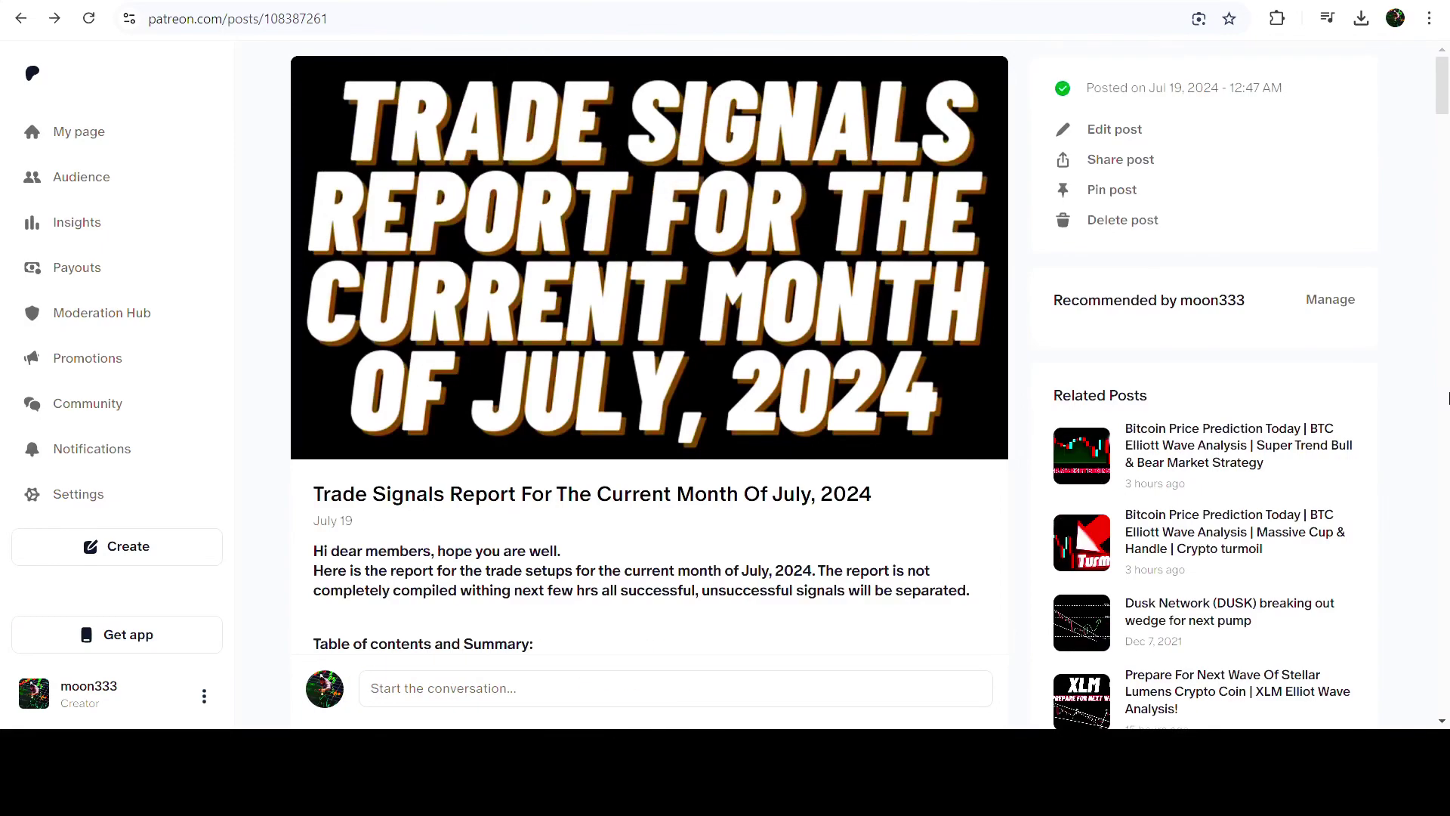
scroll(1448, 398, "down", 10)
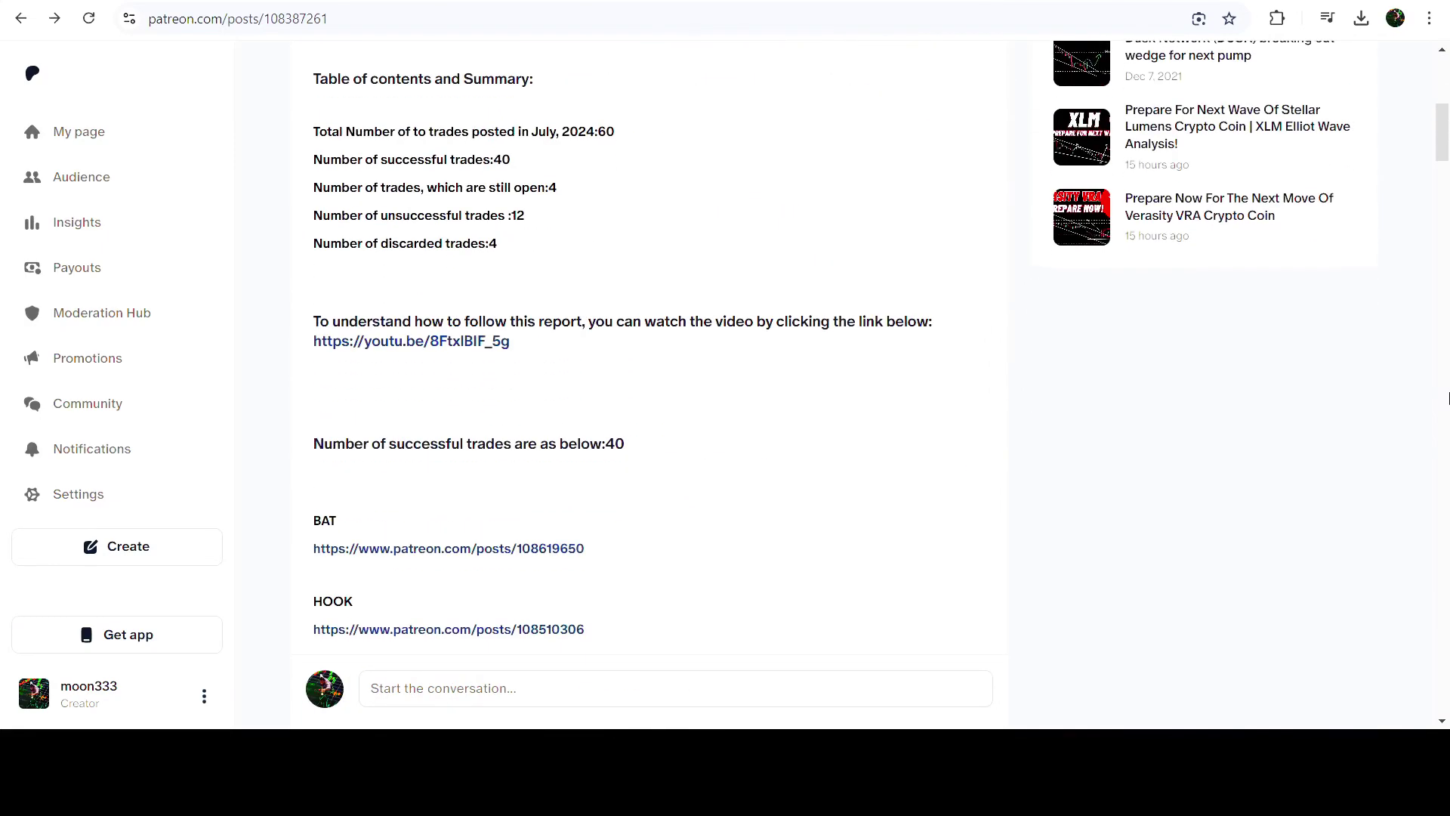
scroll(1448, 398, "down", 4)
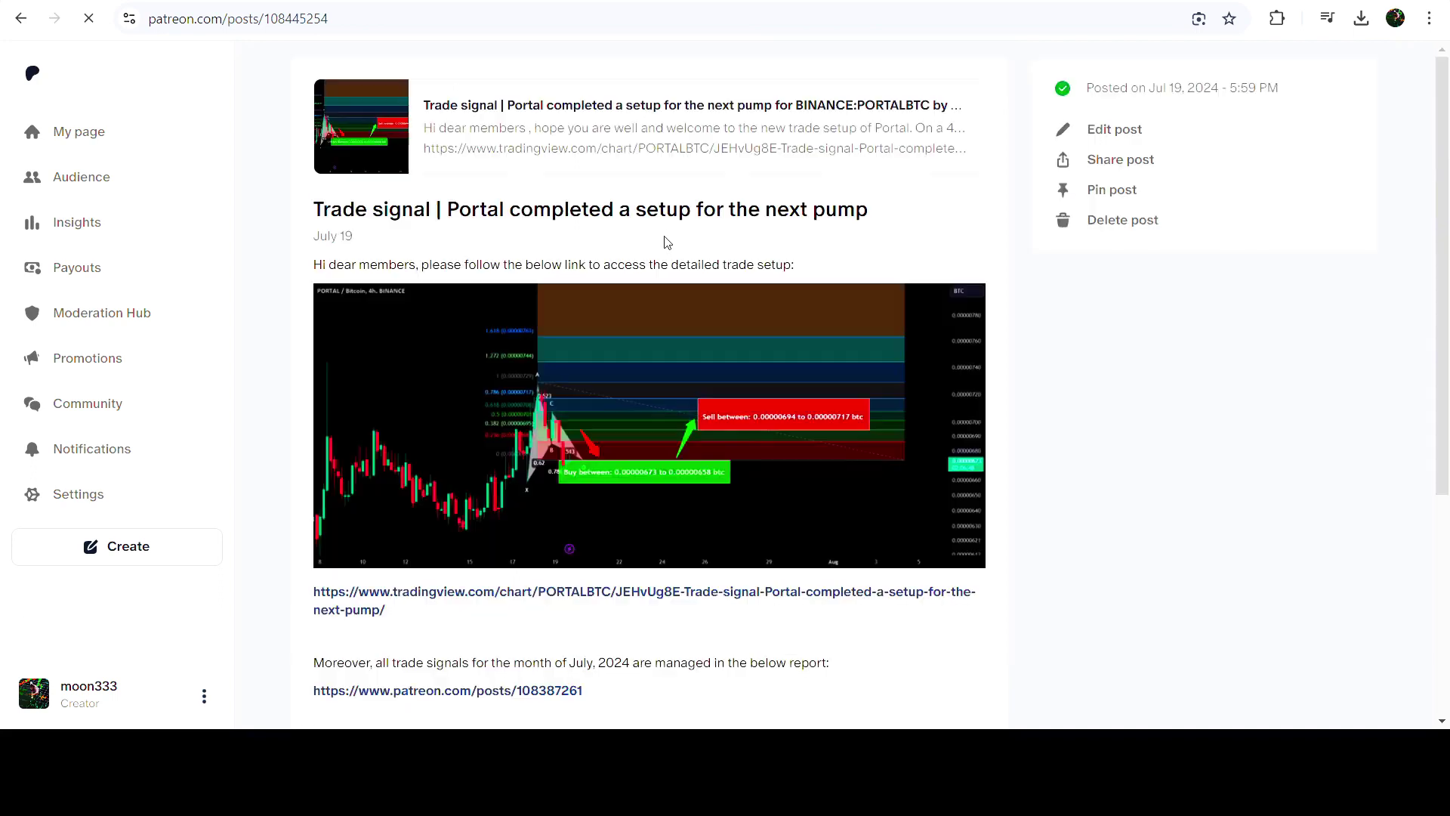
Open the Portal trade signal on TradingView and review its publication date, buy range, sell range and stop loss
left_click(616, 147)
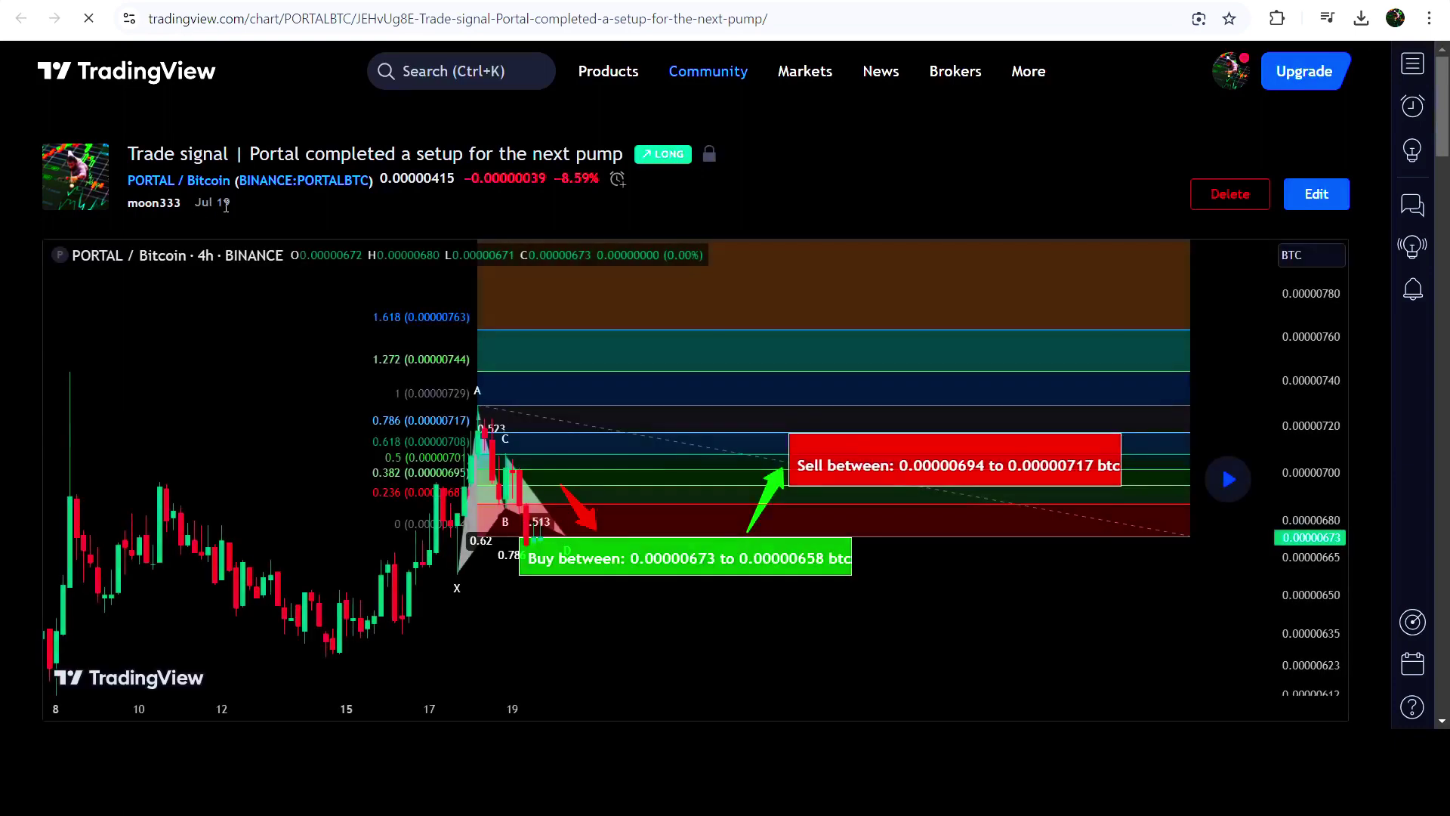
left_click_drag(199, 213, 239, 205)
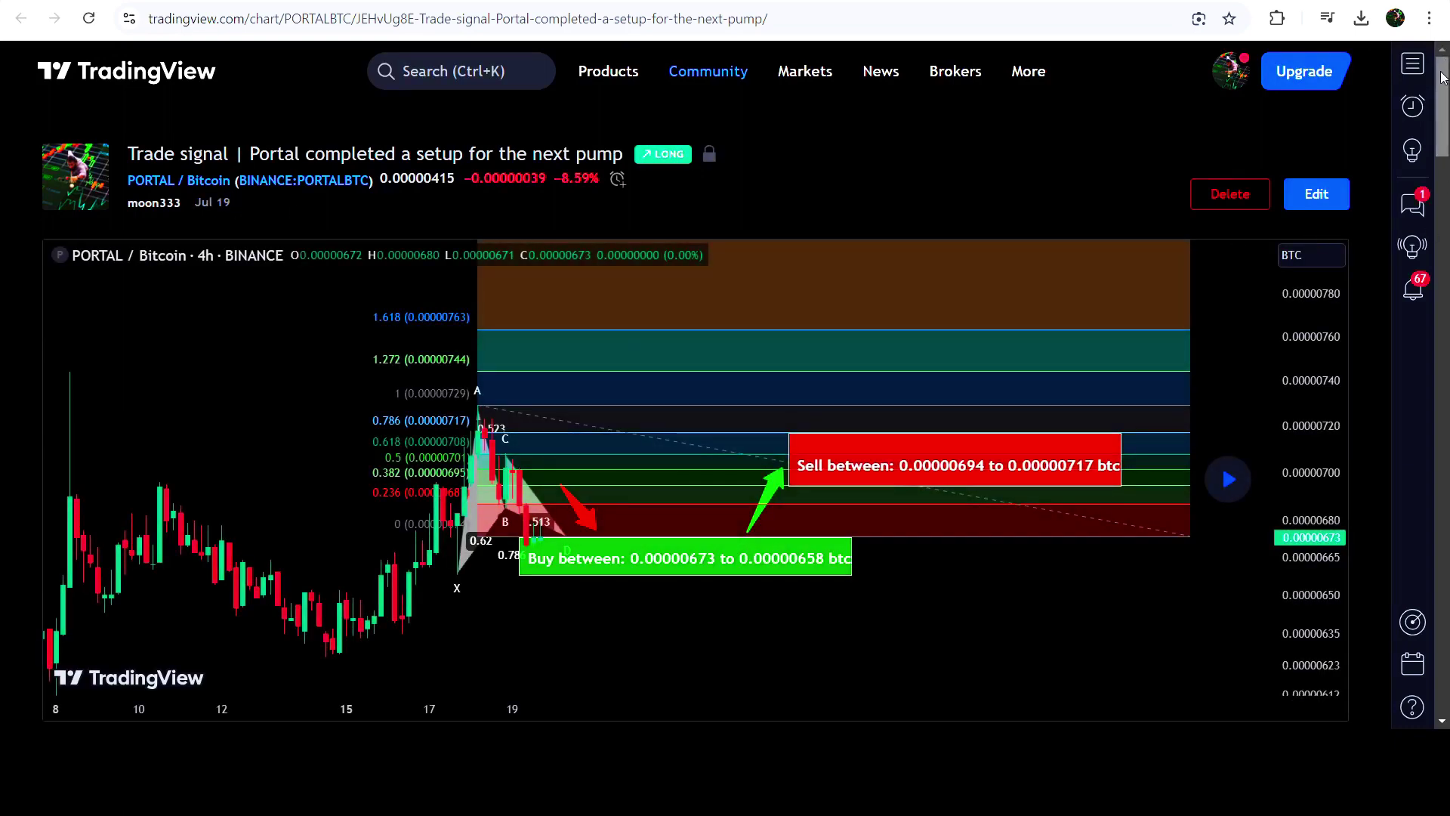
scroll(754, 187, "down", 15)
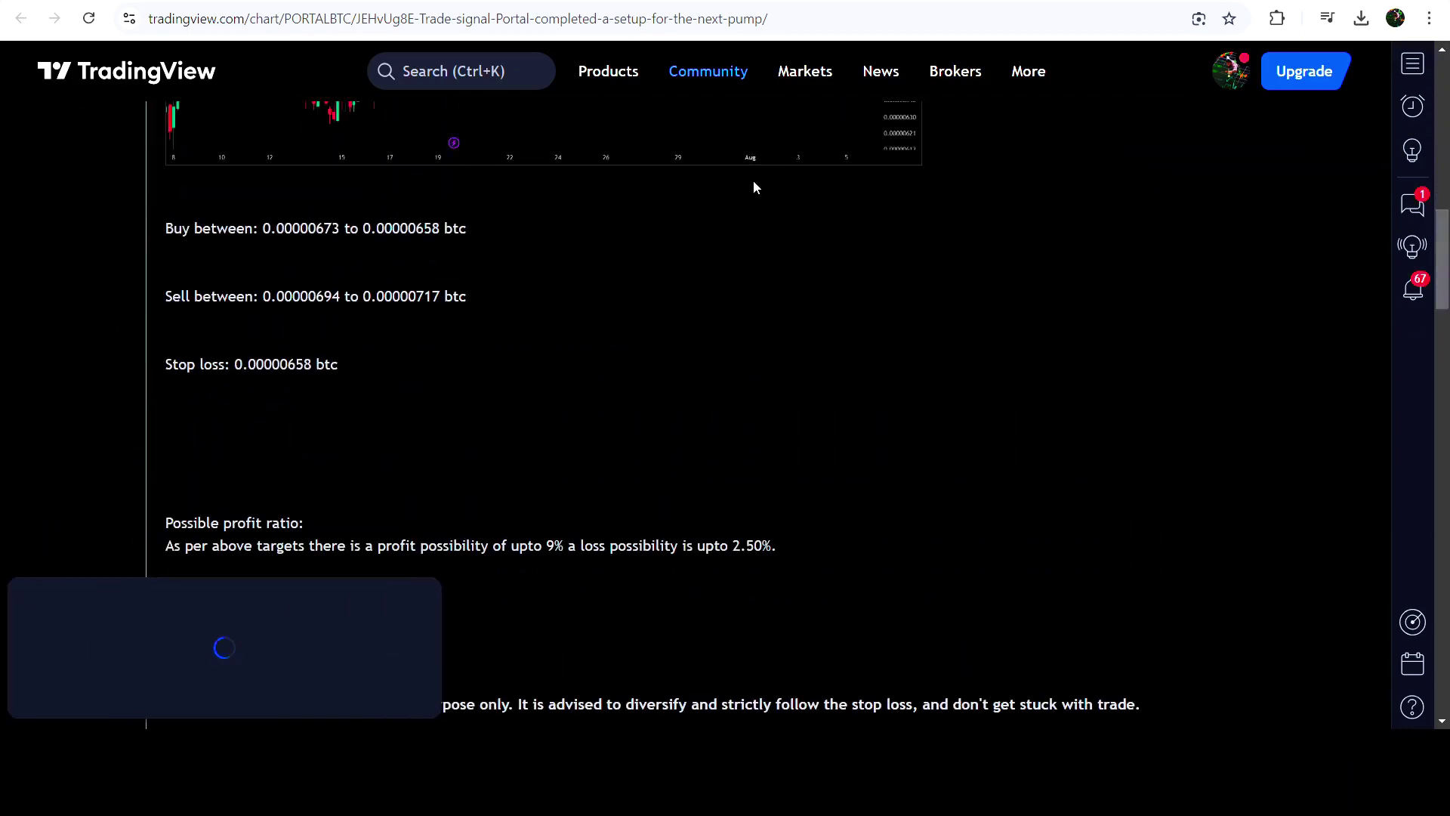
left_click_drag(289, 230, 495, 315)
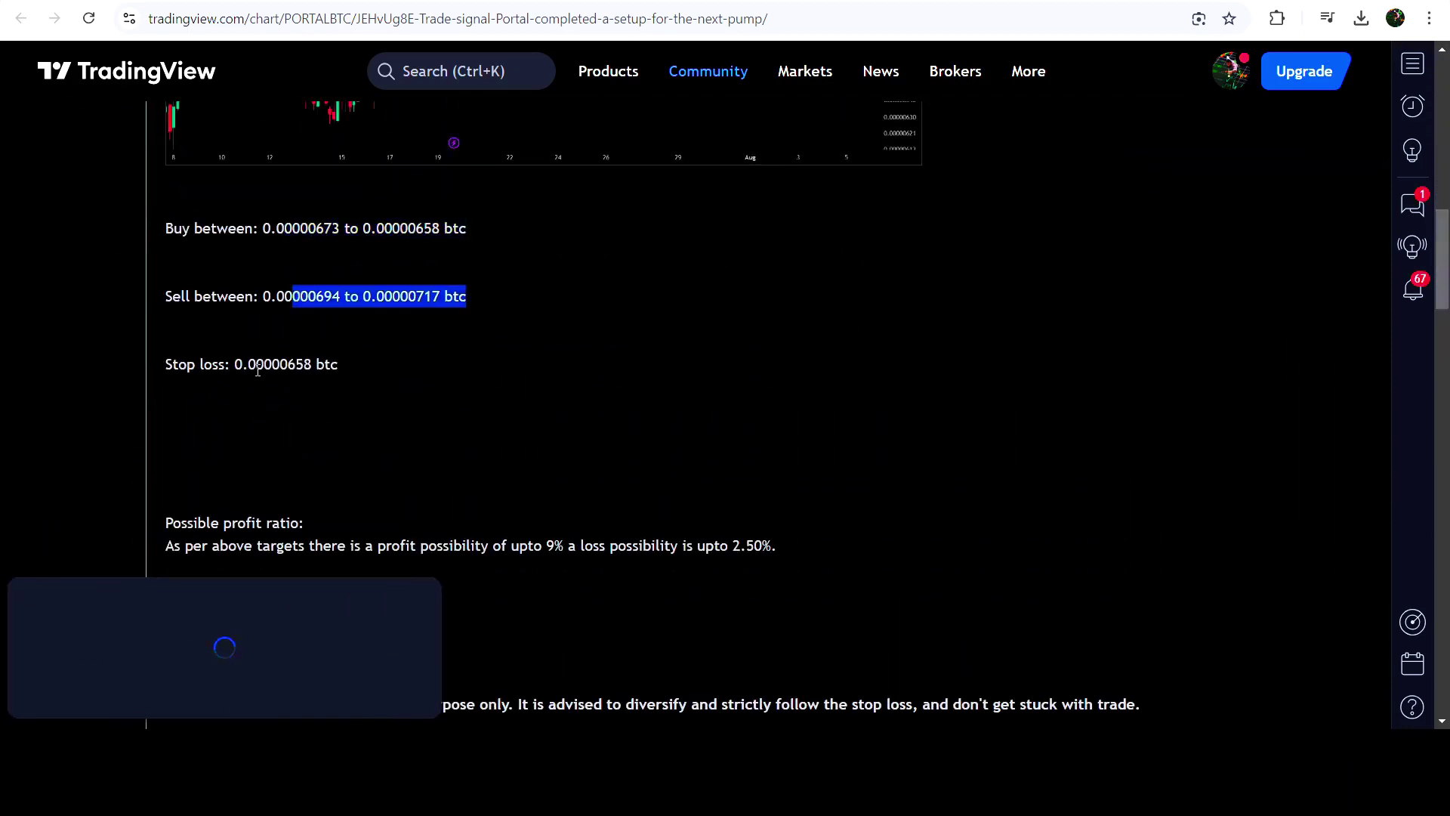
left_click_drag(258, 370, 518, 376)
left_click(802, 417)
scroll(822, 416, "up", 9)
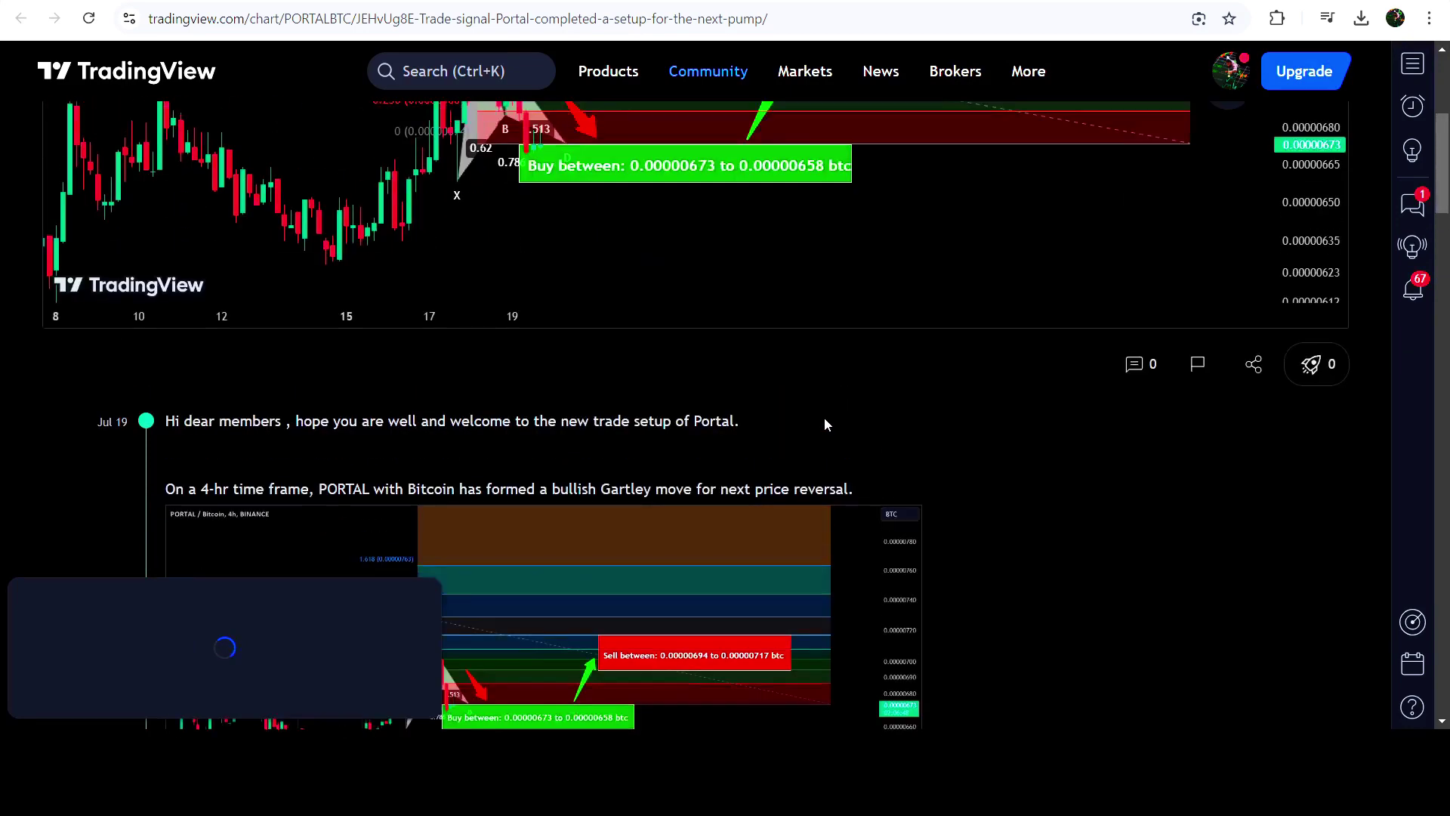
scroll(824, 423, "up", 3)
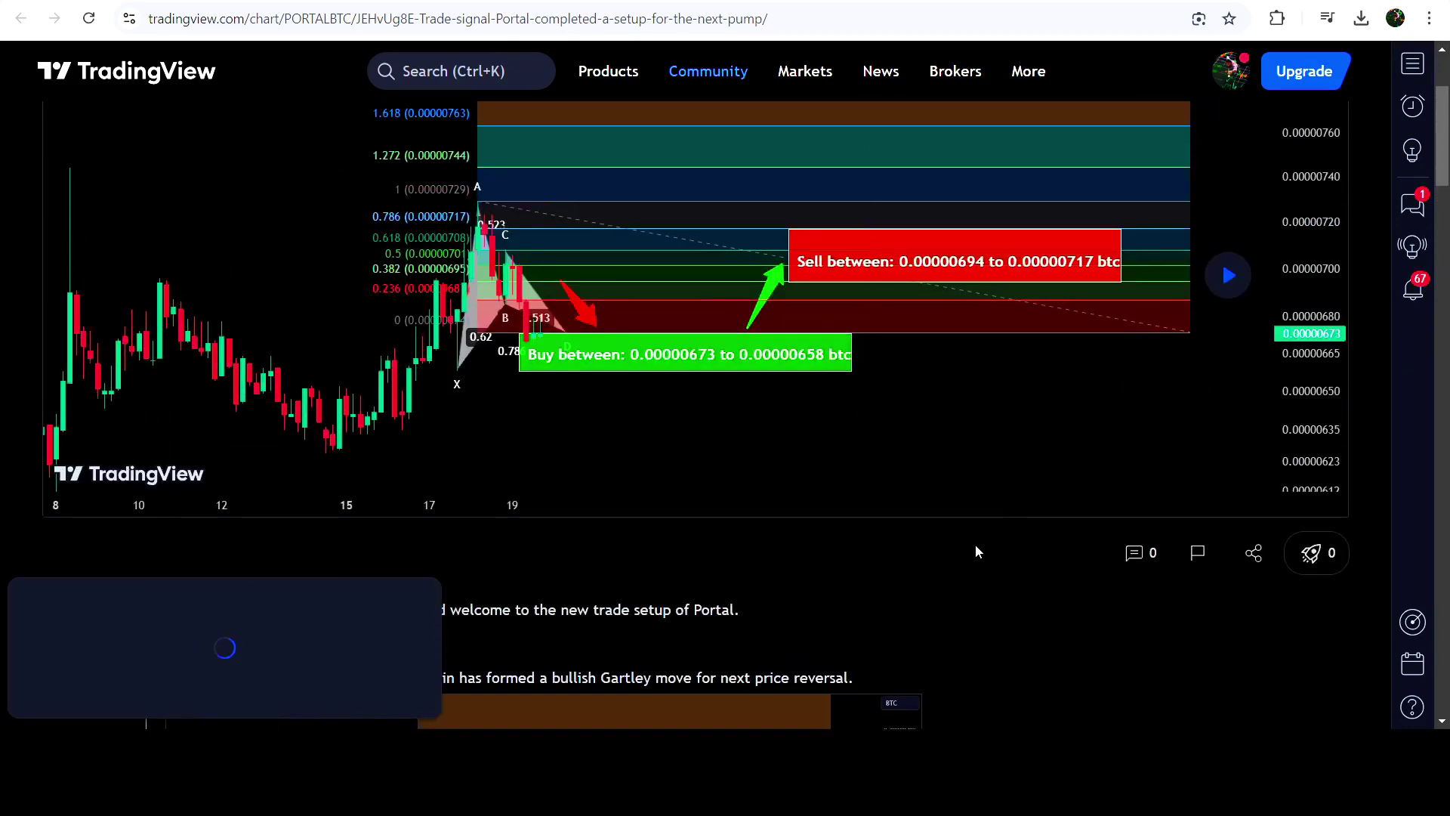
Play the Portal idea's chart forward and stretch its price scale to compare price action with the buy and sell zones
left_click(1232, 303)
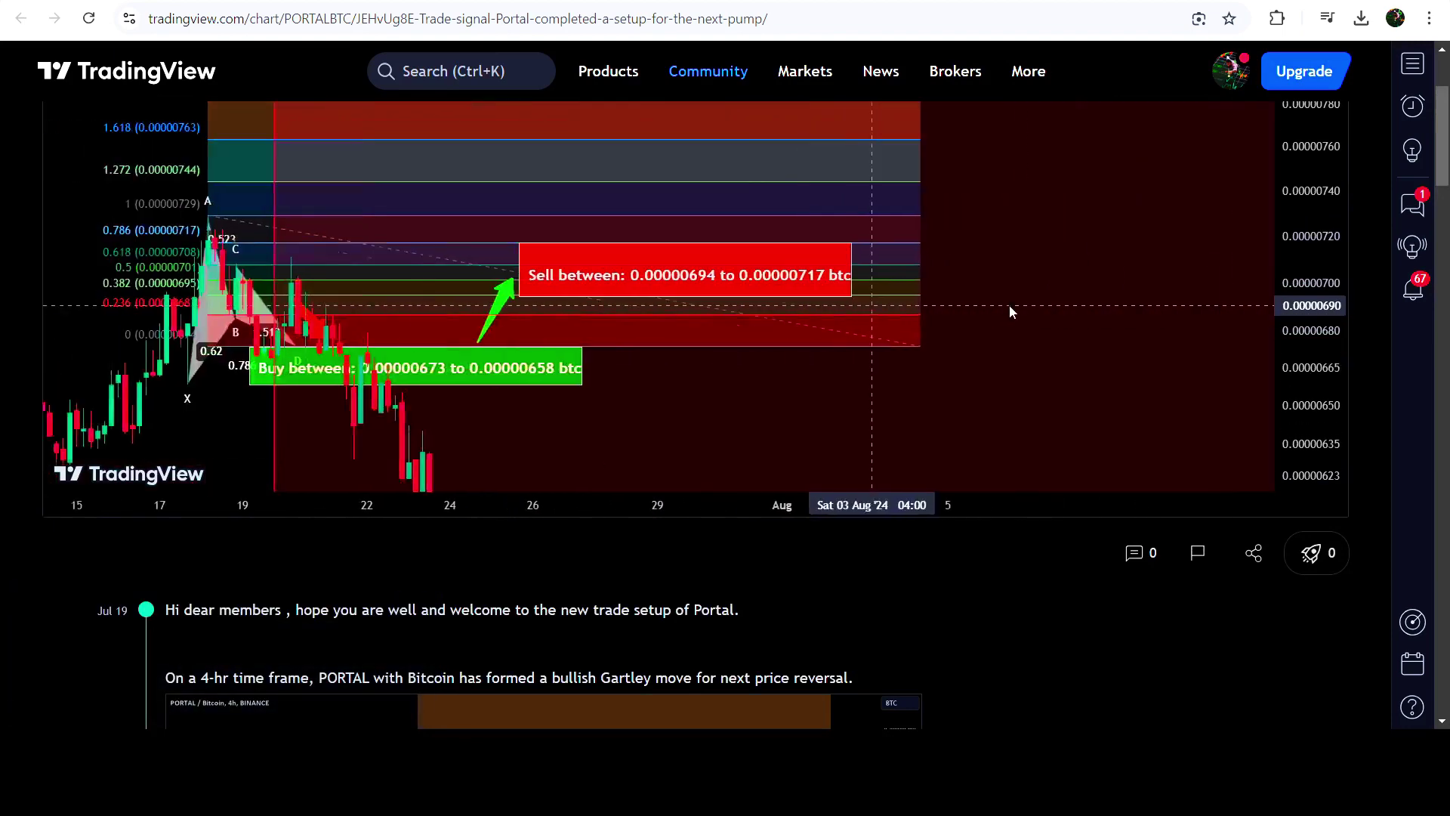
left_click_drag(1294, 396, 1294, 355)
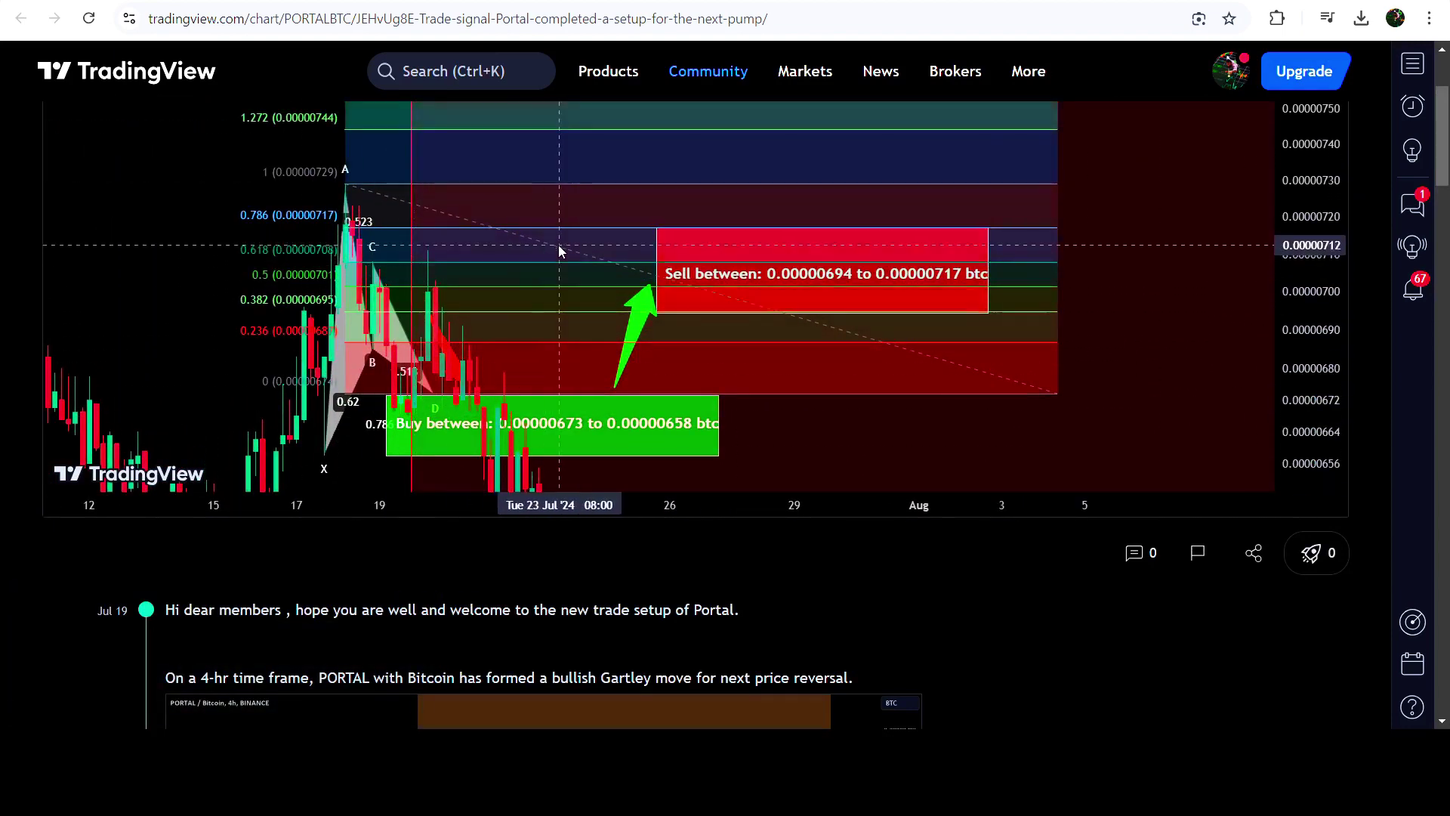
Switch to the daily BTCUSD chart and examine the Alligator and RSI indicators from August 2024 back to autumn 2023
left_click(415, 1)
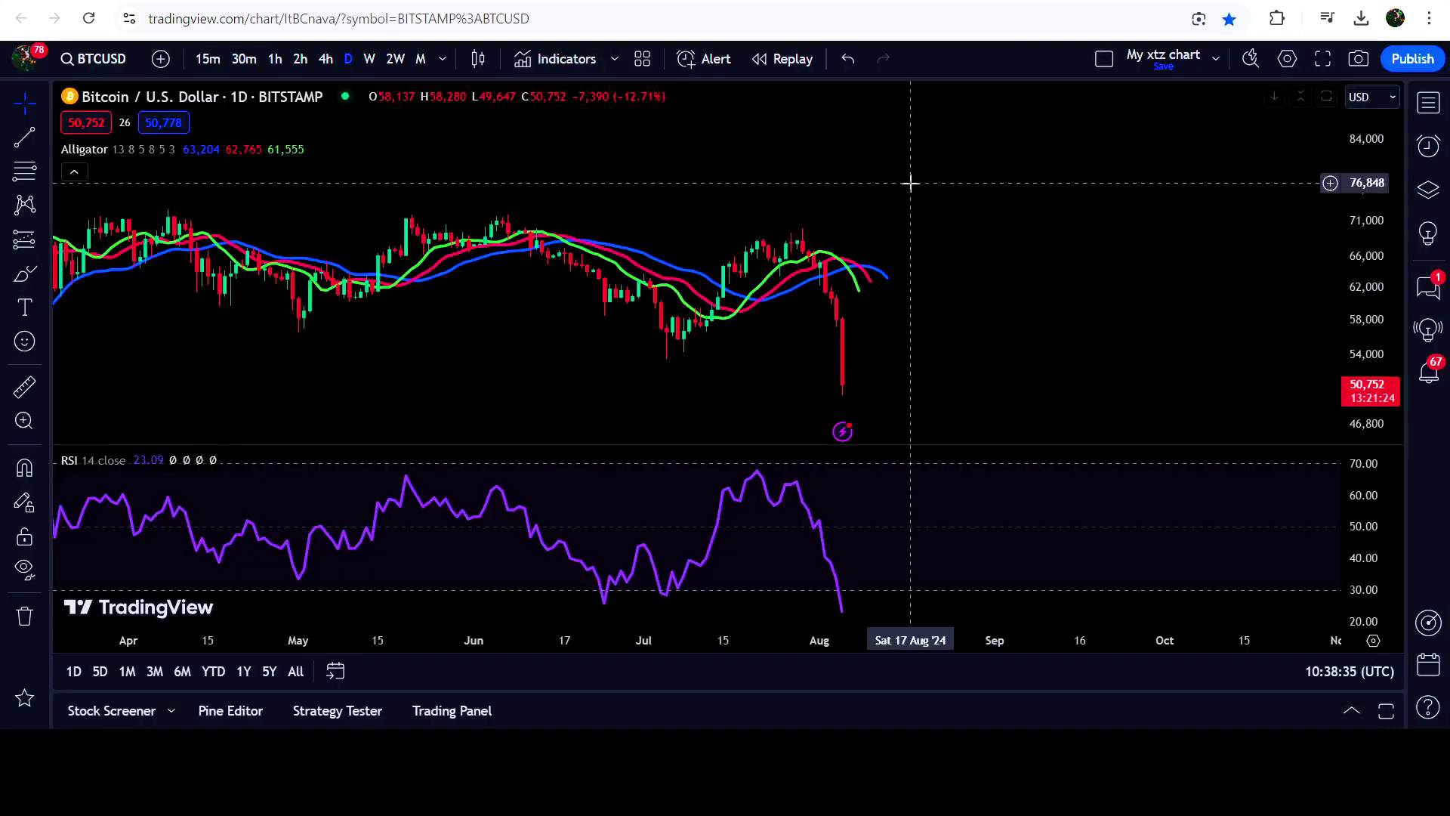
scroll(619, 185, "left", 5)
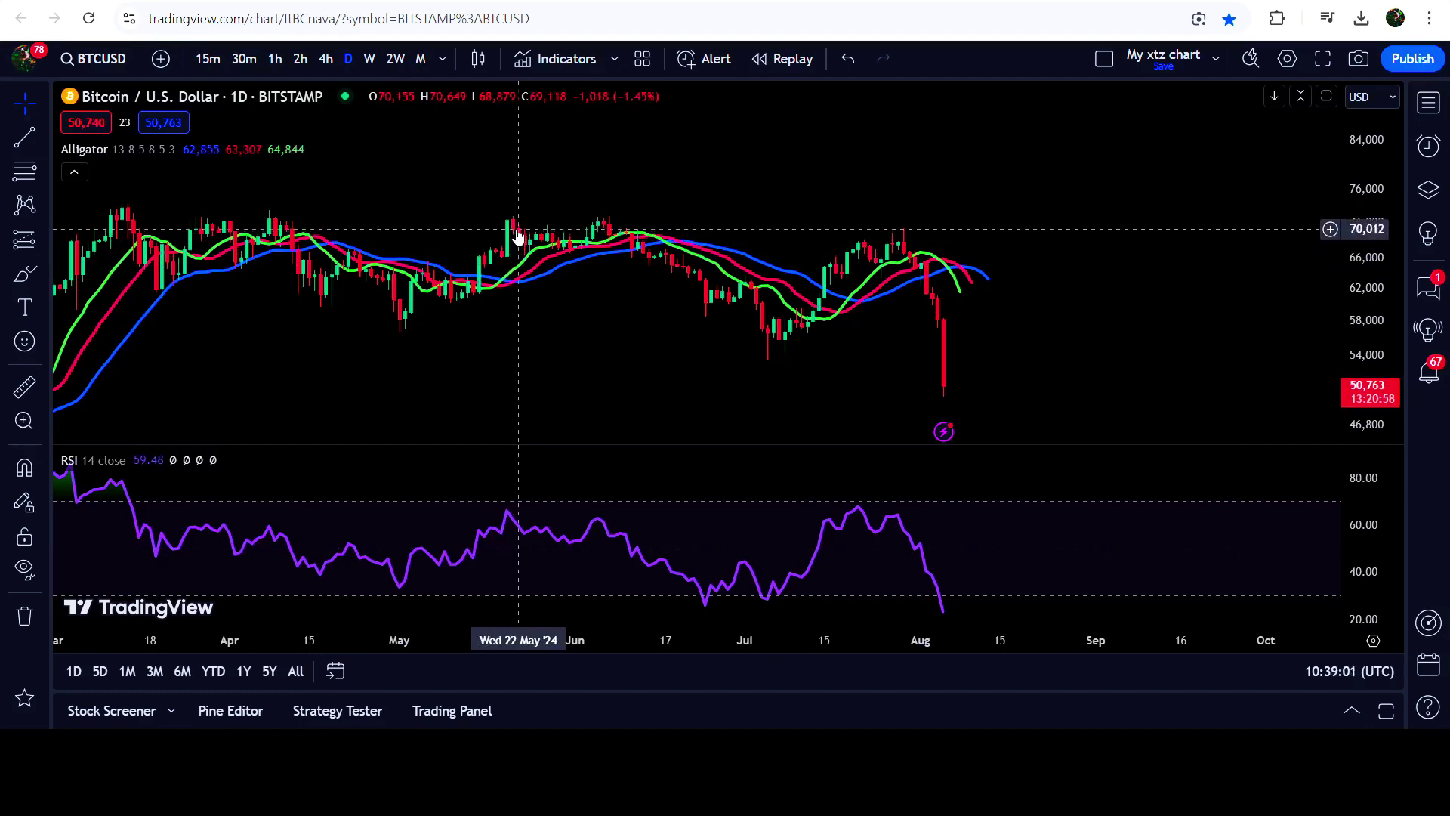
scroll(708, 302, "left", 10)
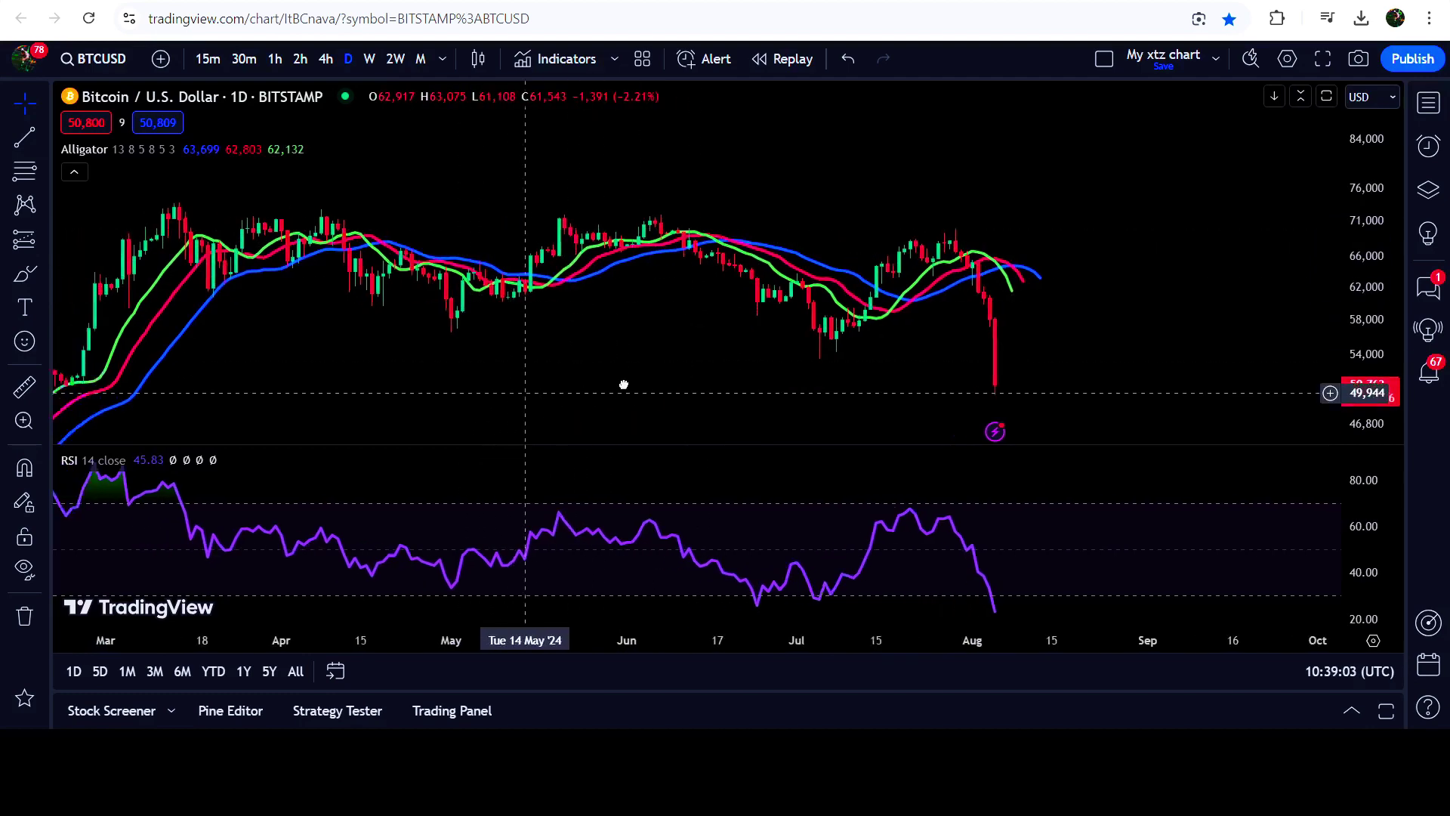
scroll(549, 328, "left", 10)
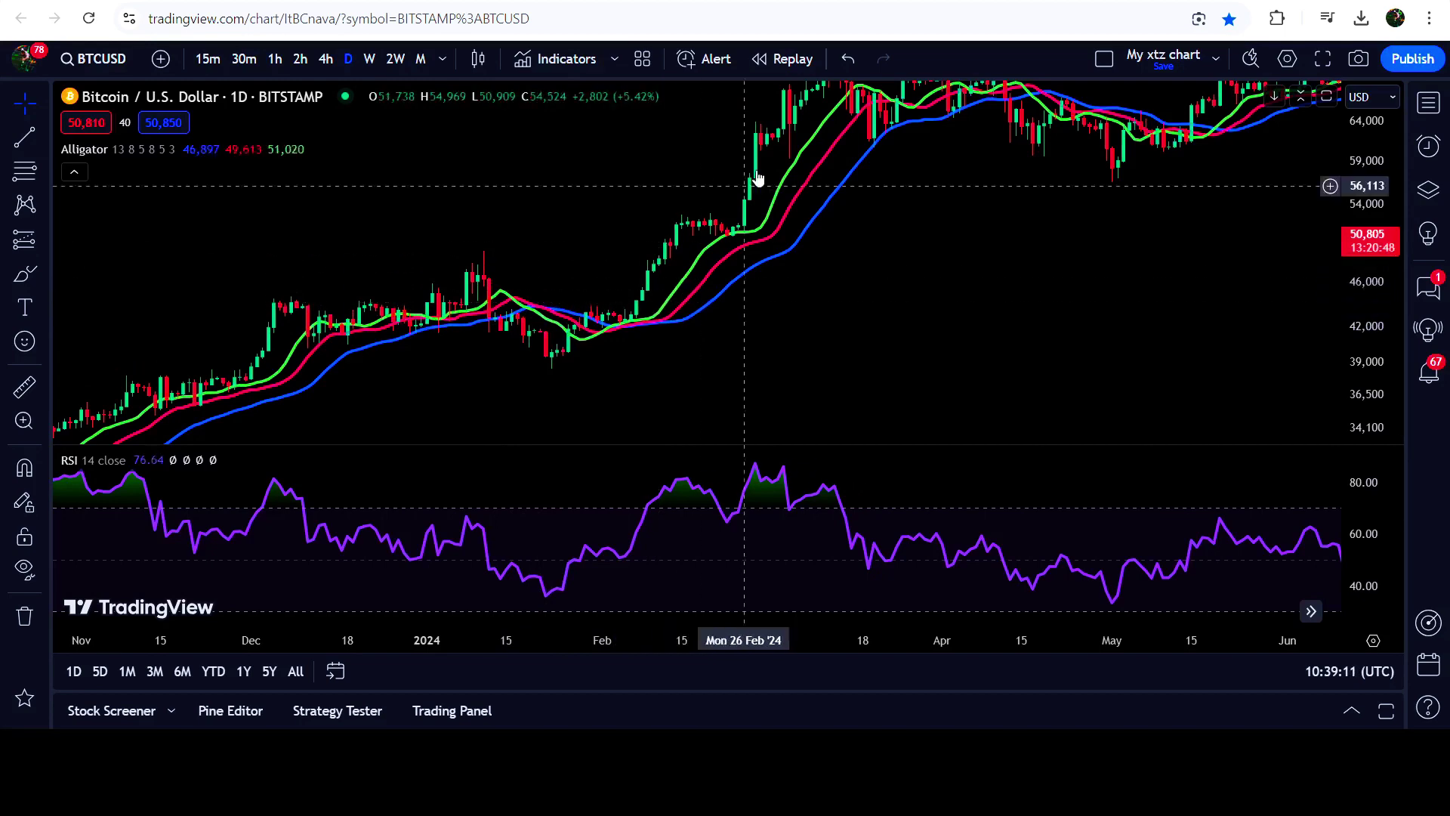
scroll(342, 200, "left", 5)
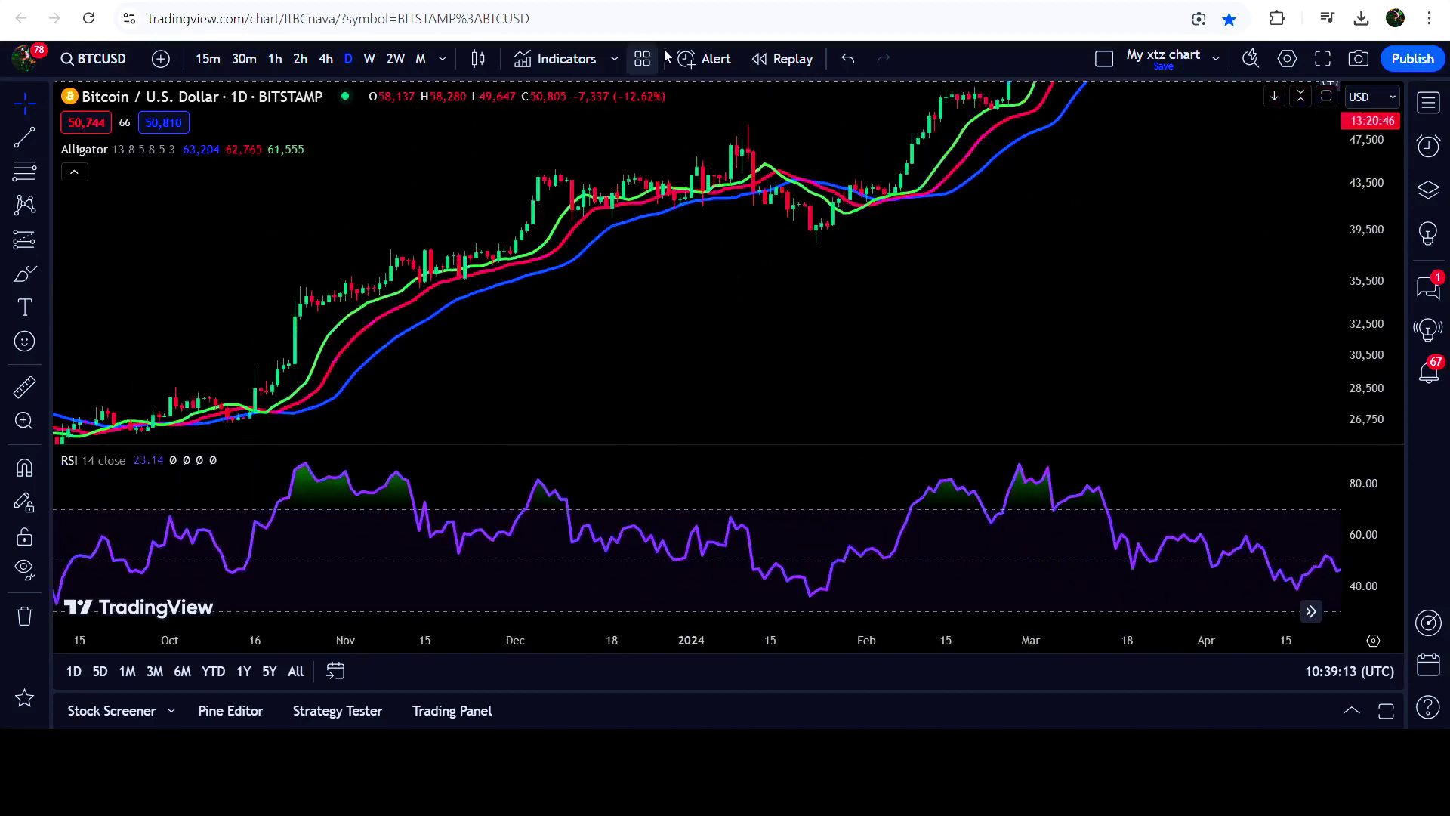
scroll(654, 333, "right", 10)
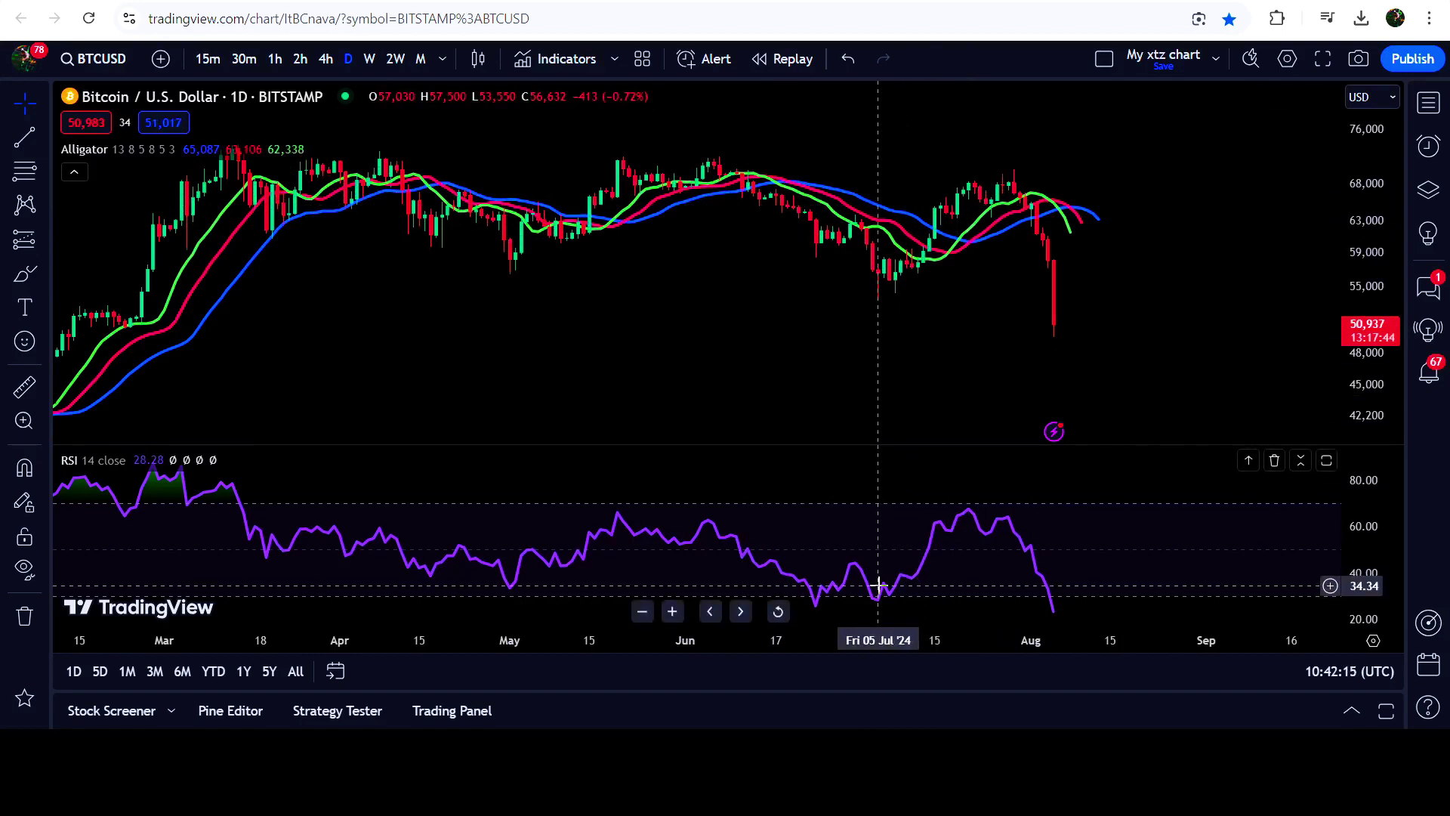
Compare the Alligator line crossings on the daily Bitcoin chart across the late 2023 and early 2024 rallies with the latest August 2024 candles
left_click_drag(479, 382, 715, 398)
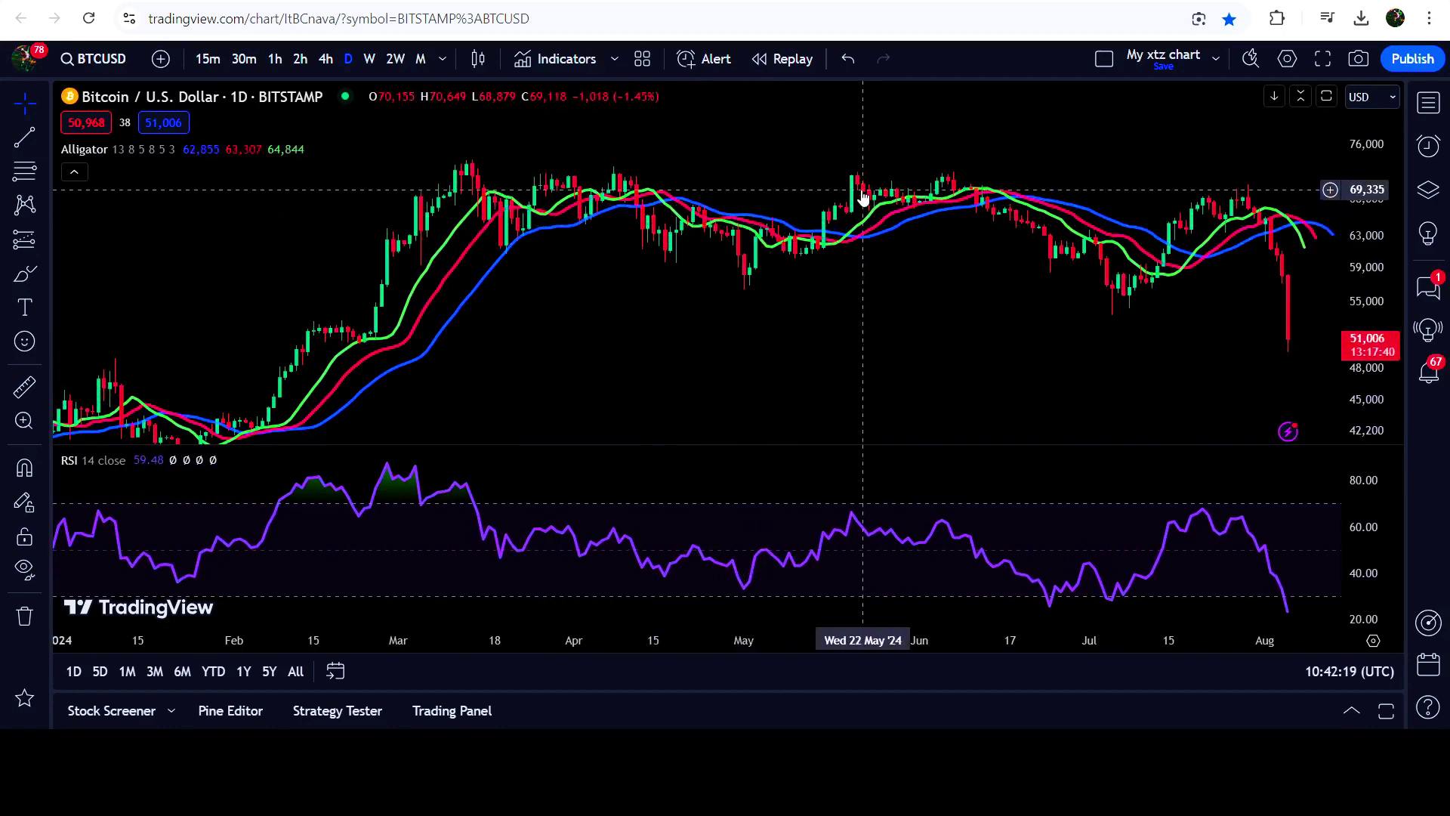
scroll(801, 242, "left", 5)
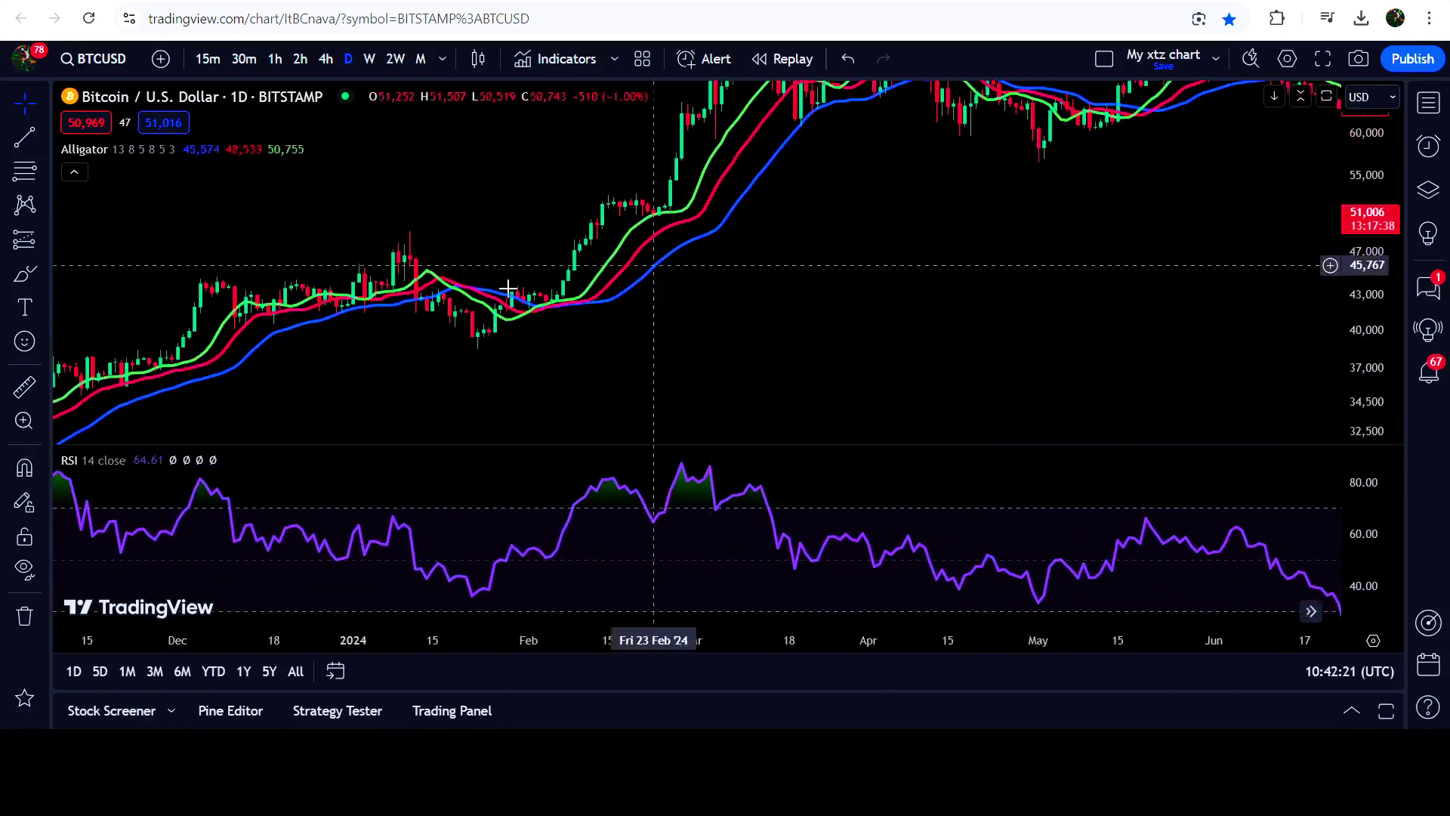
scroll(549, 309, "right", 2)
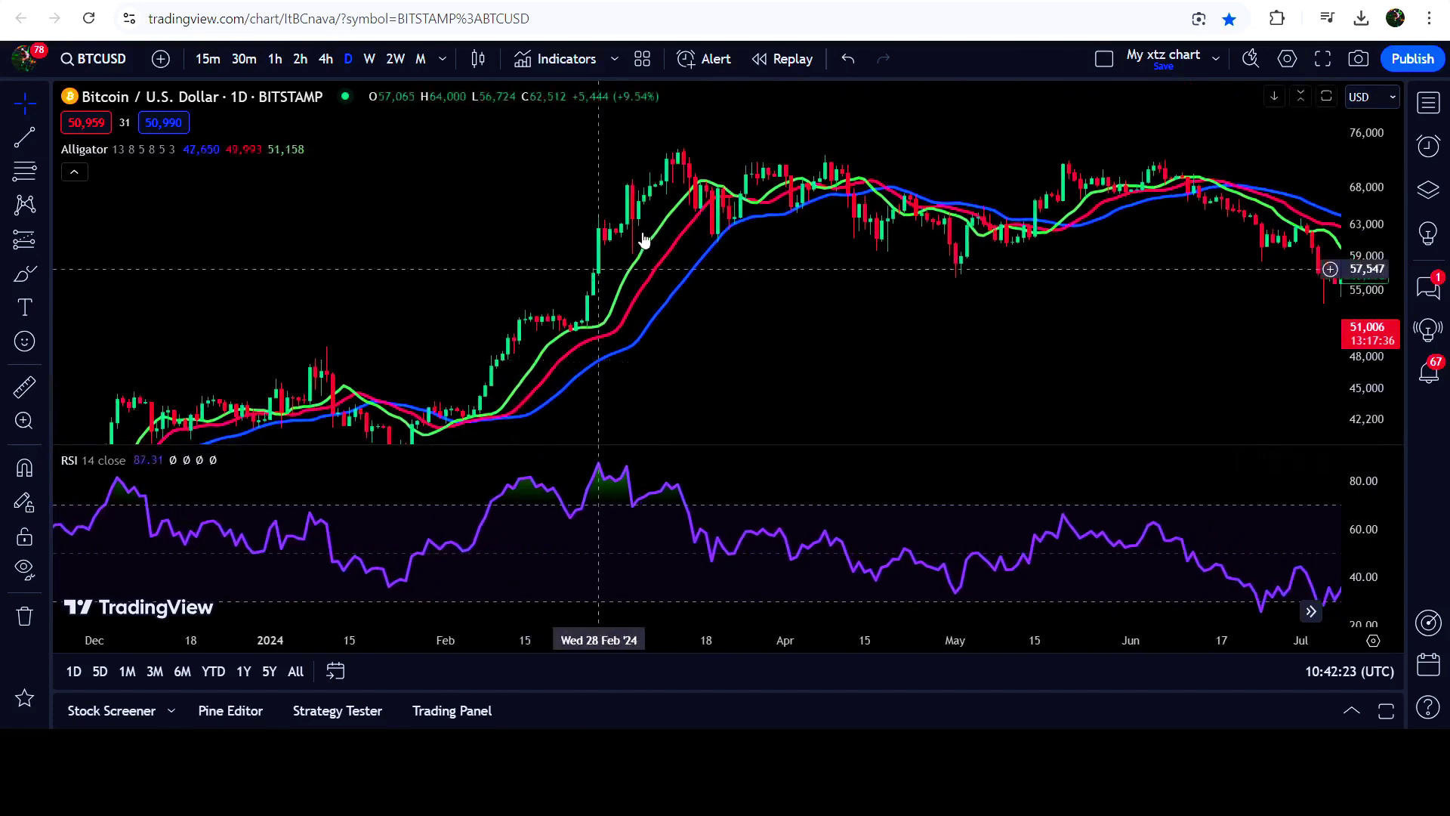
scroll(762, 257, "left", 1)
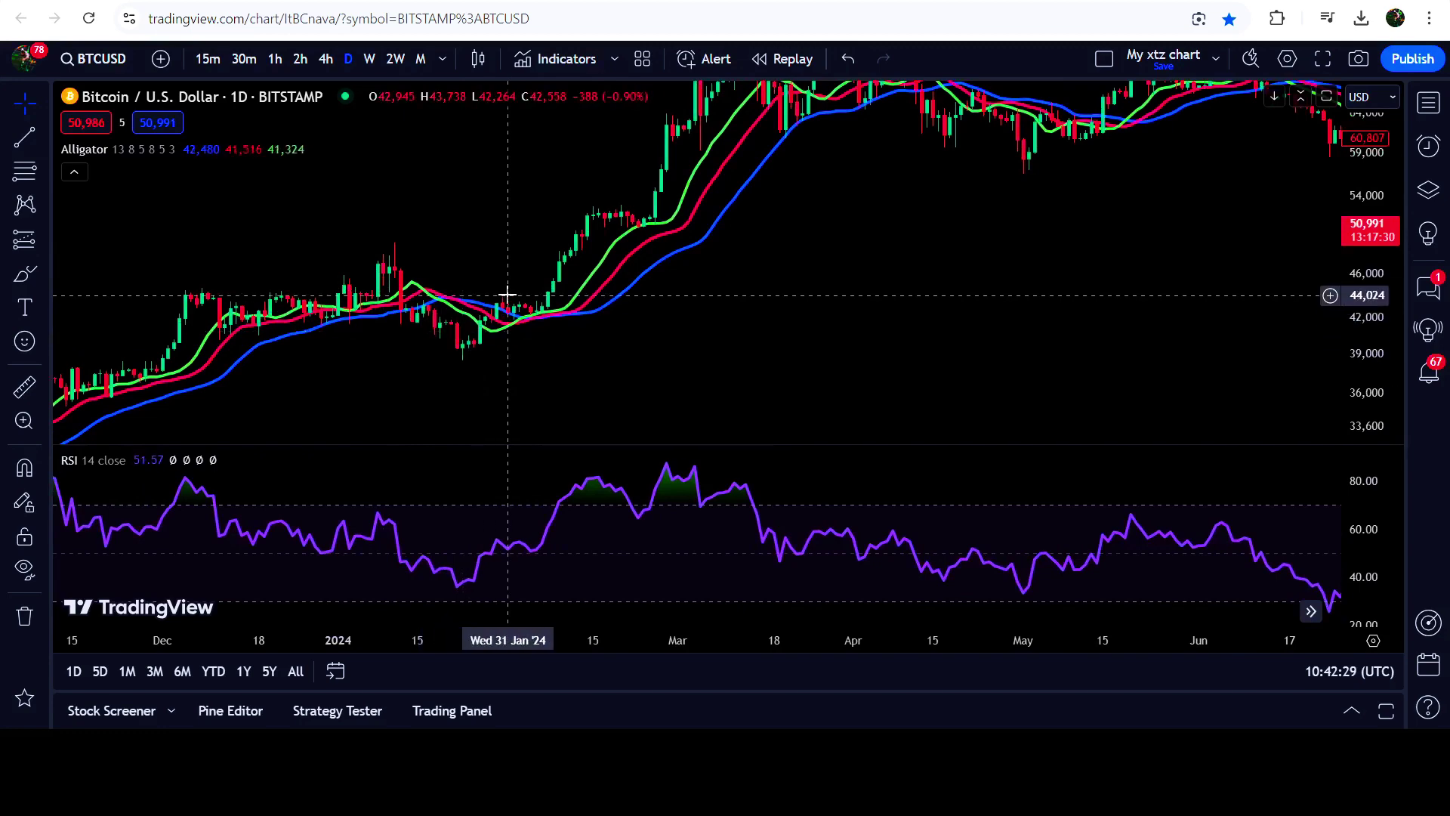
scroll(508, 282, "left", 3)
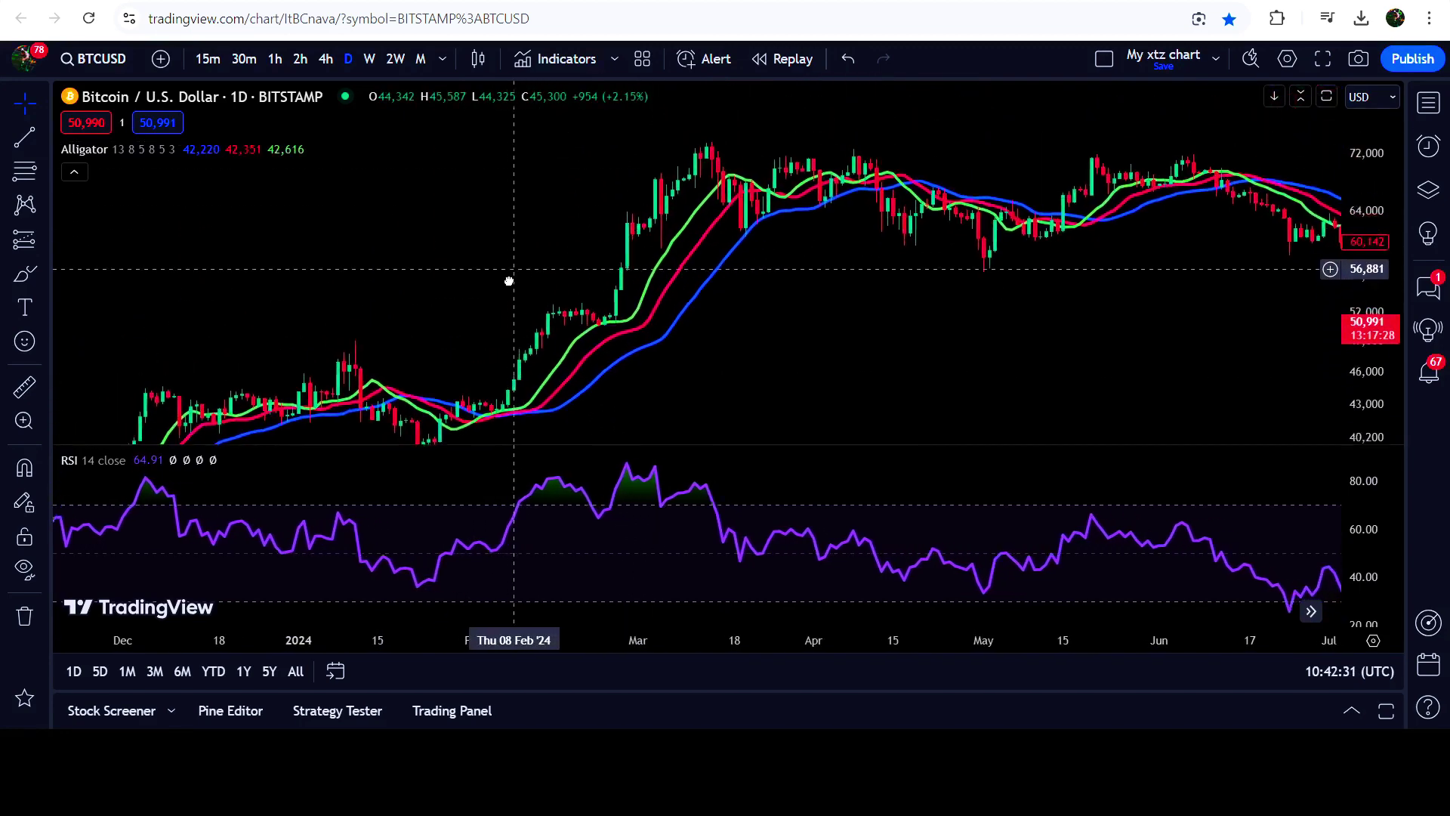
scroll(449, 406, "left", 10)
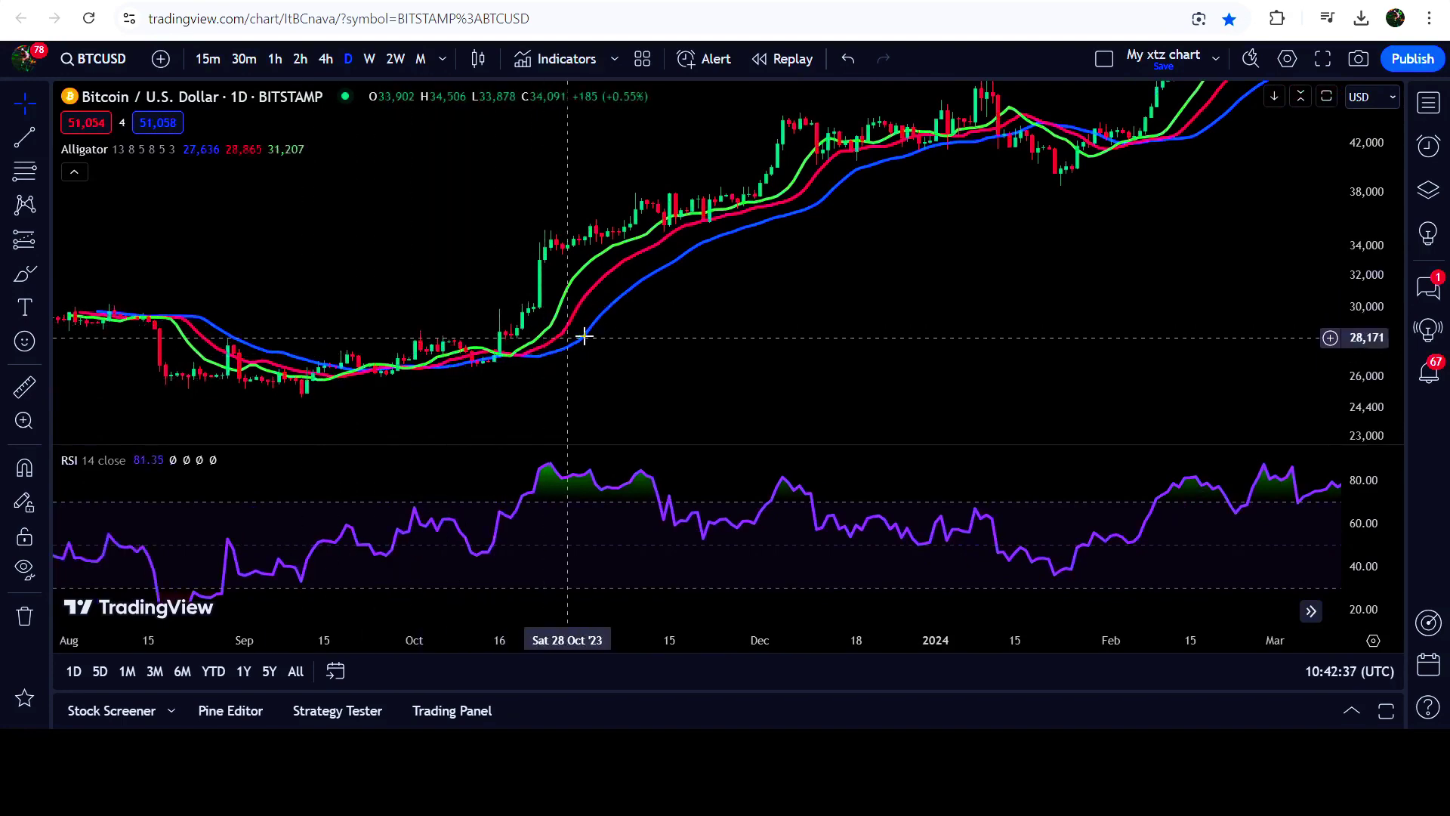
scroll(584, 337, "right", 3)
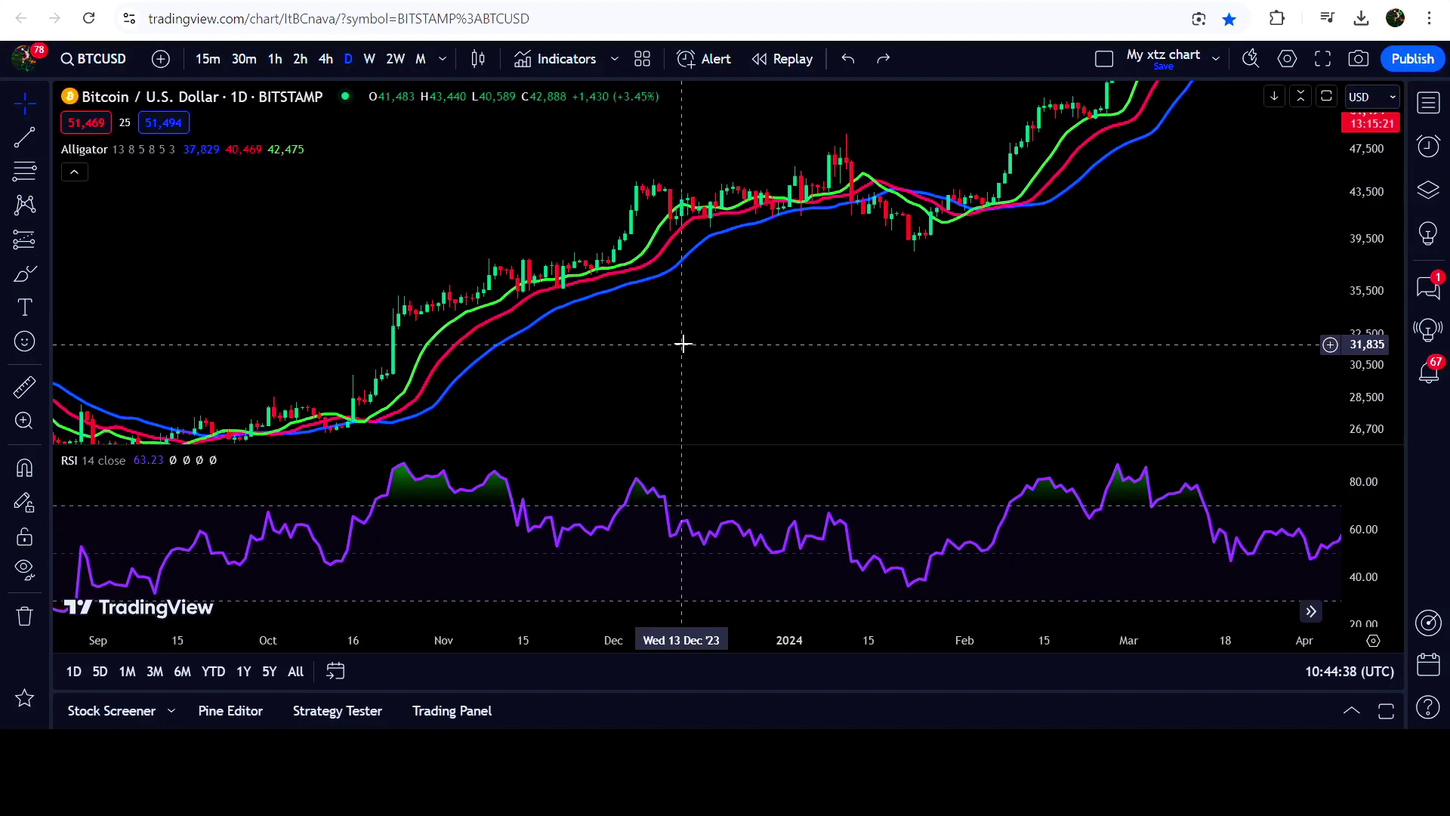
left_click(1312, 611)
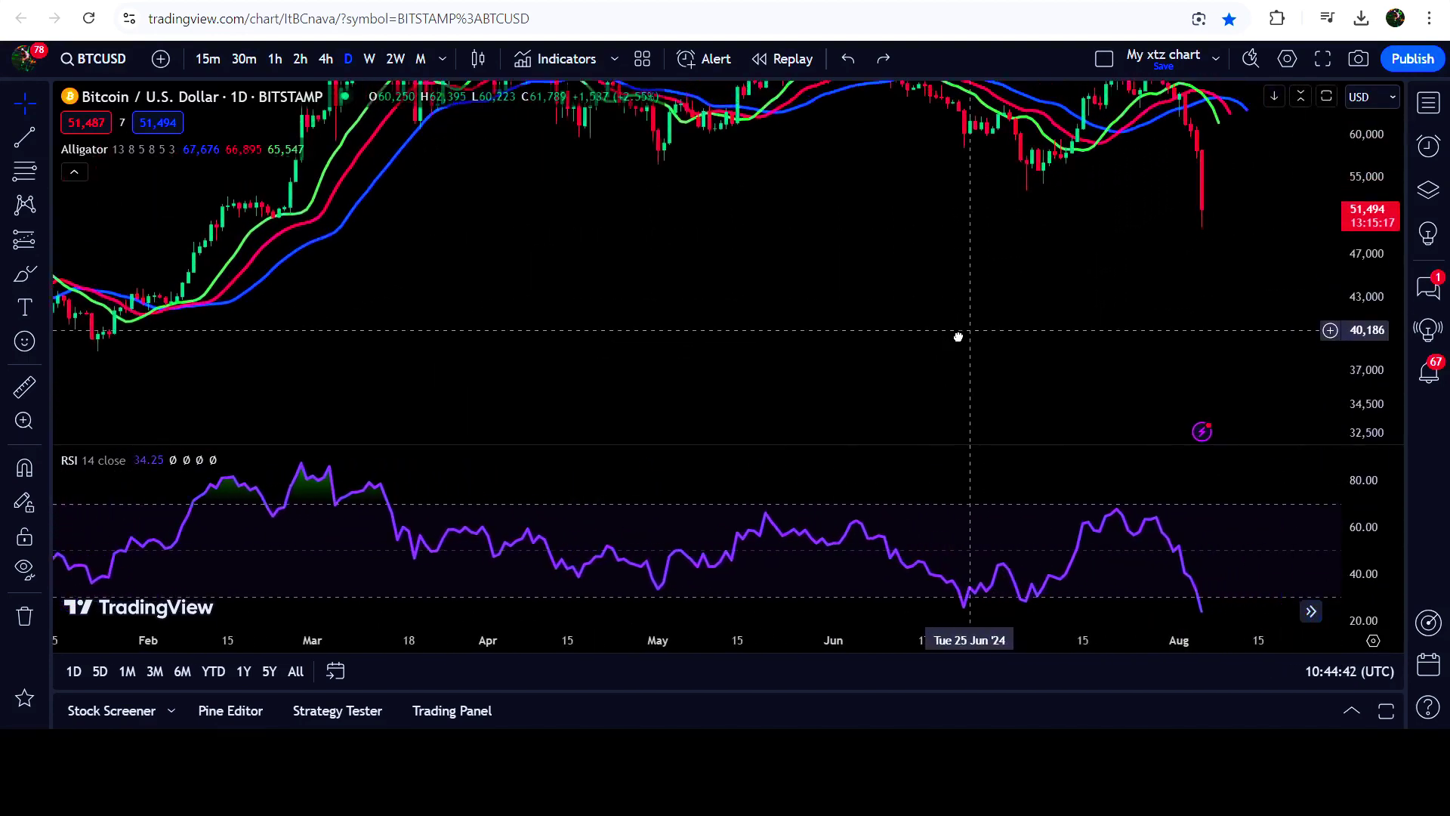
left_click_drag(1048, 259, 790, 282)
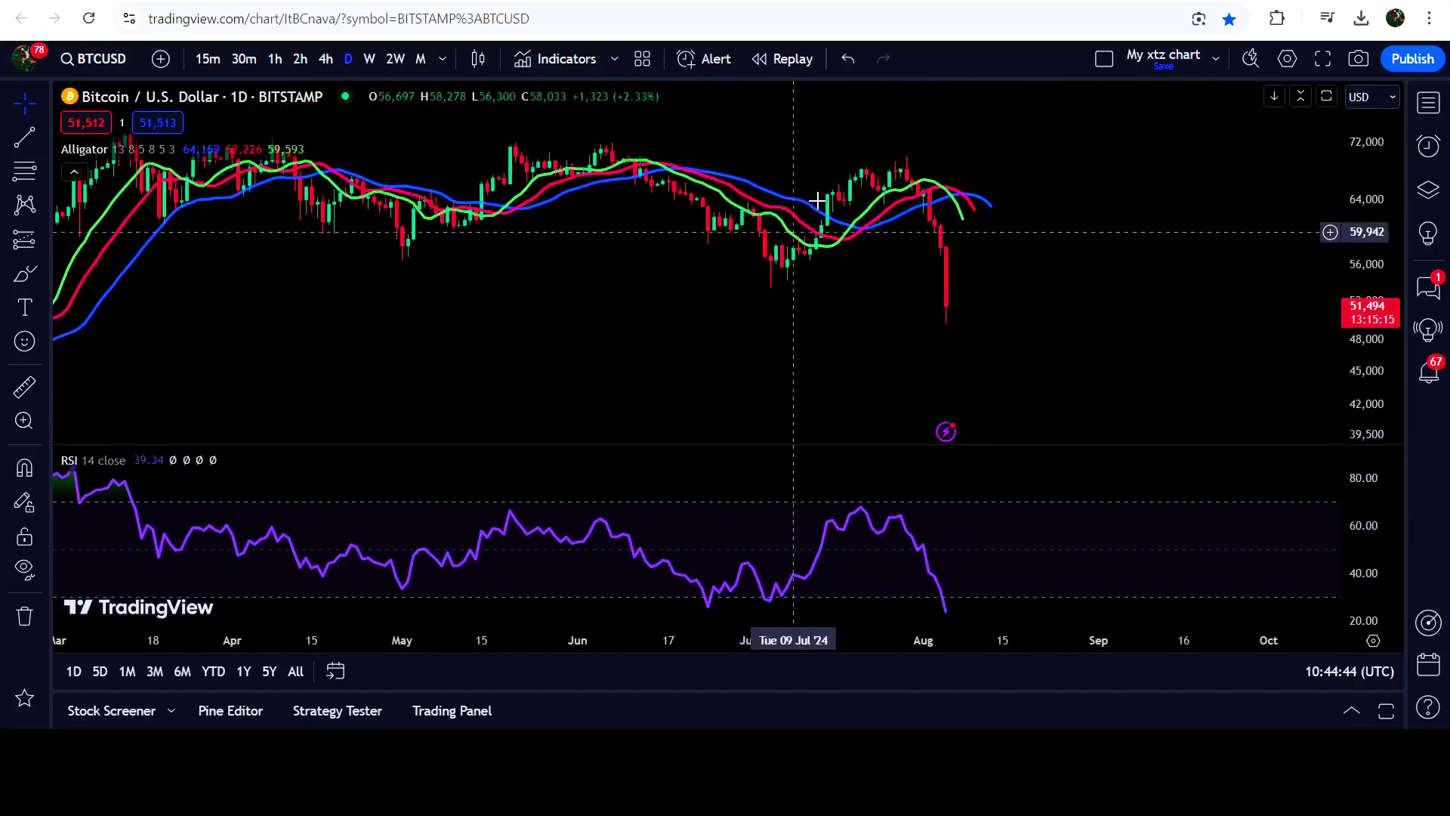
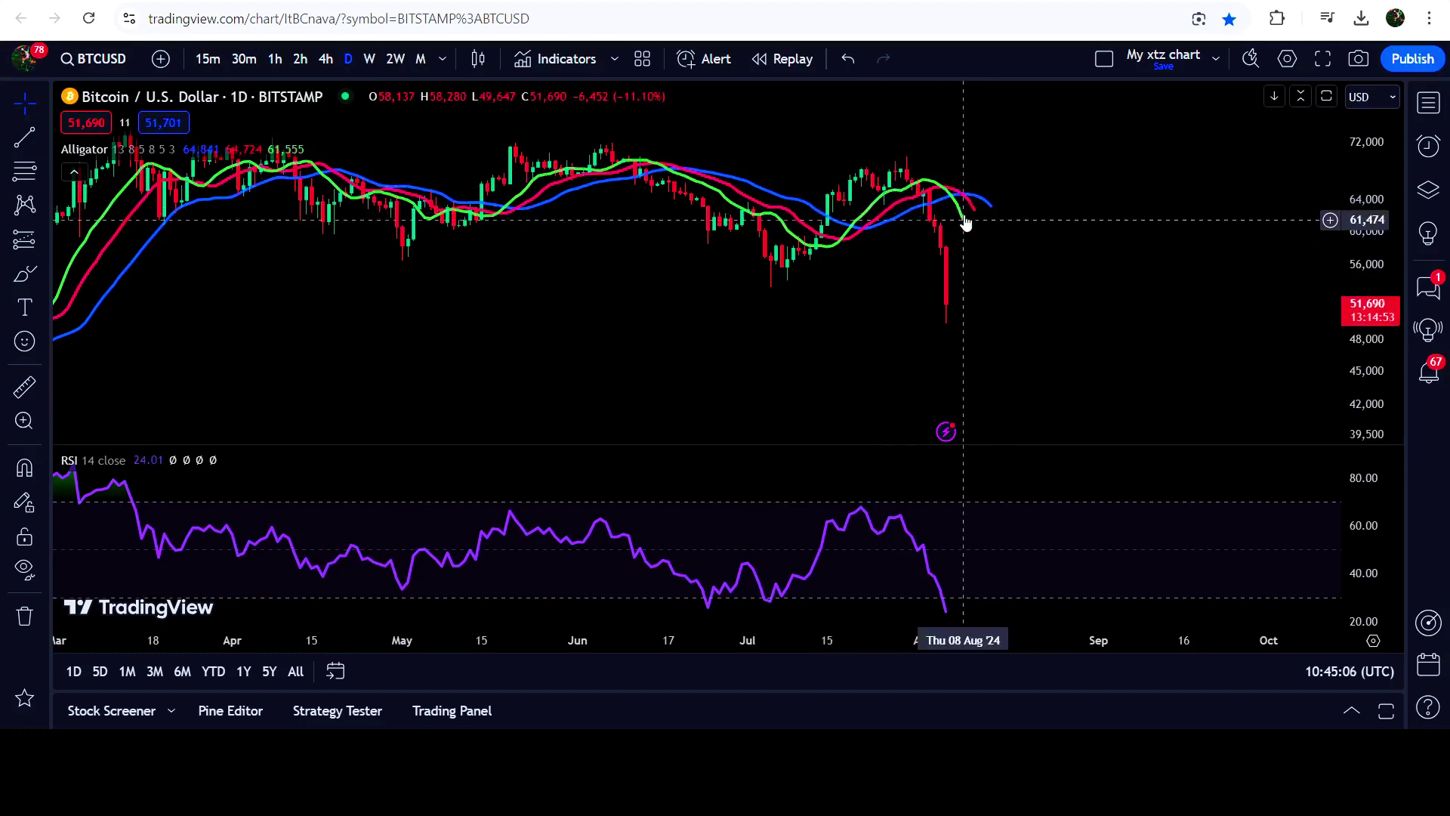
Switch to the weekly BTCUSD chart and examine the Bollinger Bands and Bollinger Band Width from August 2024 back to late 2021
key("ctrl+Tab")
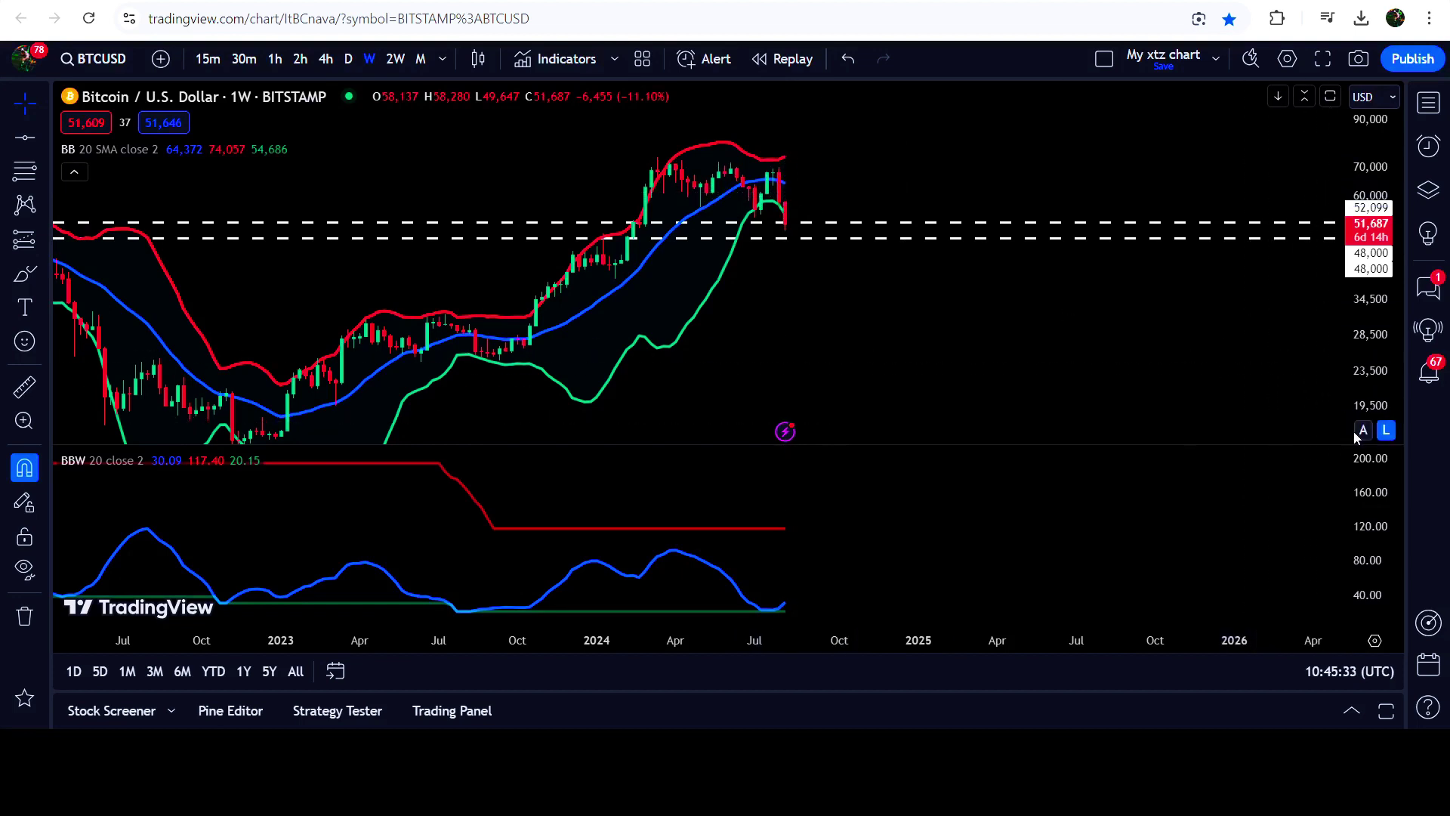
left_click_drag(1358, 411, 831, 302)
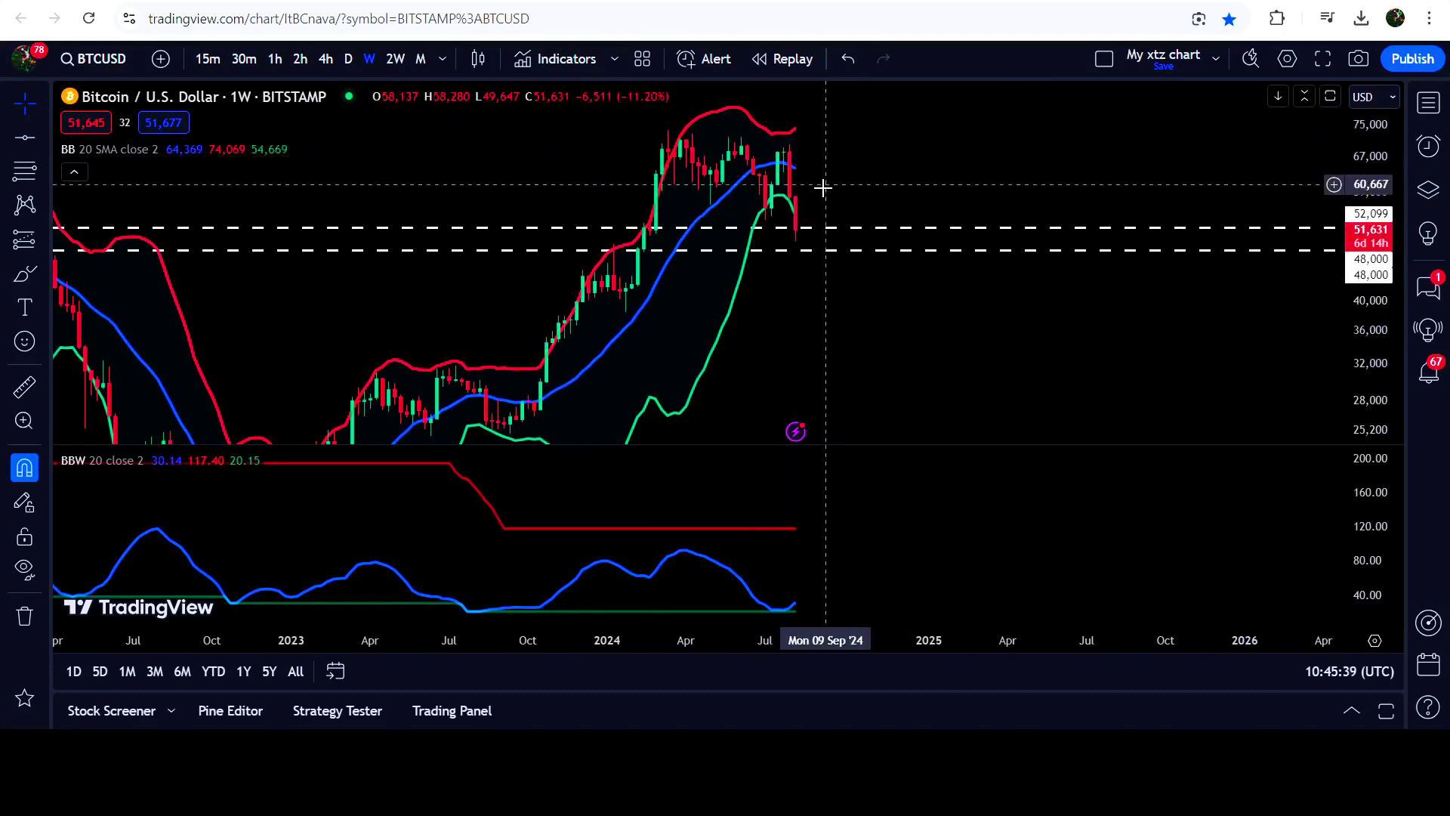
scroll(987, 320, "left", 5)
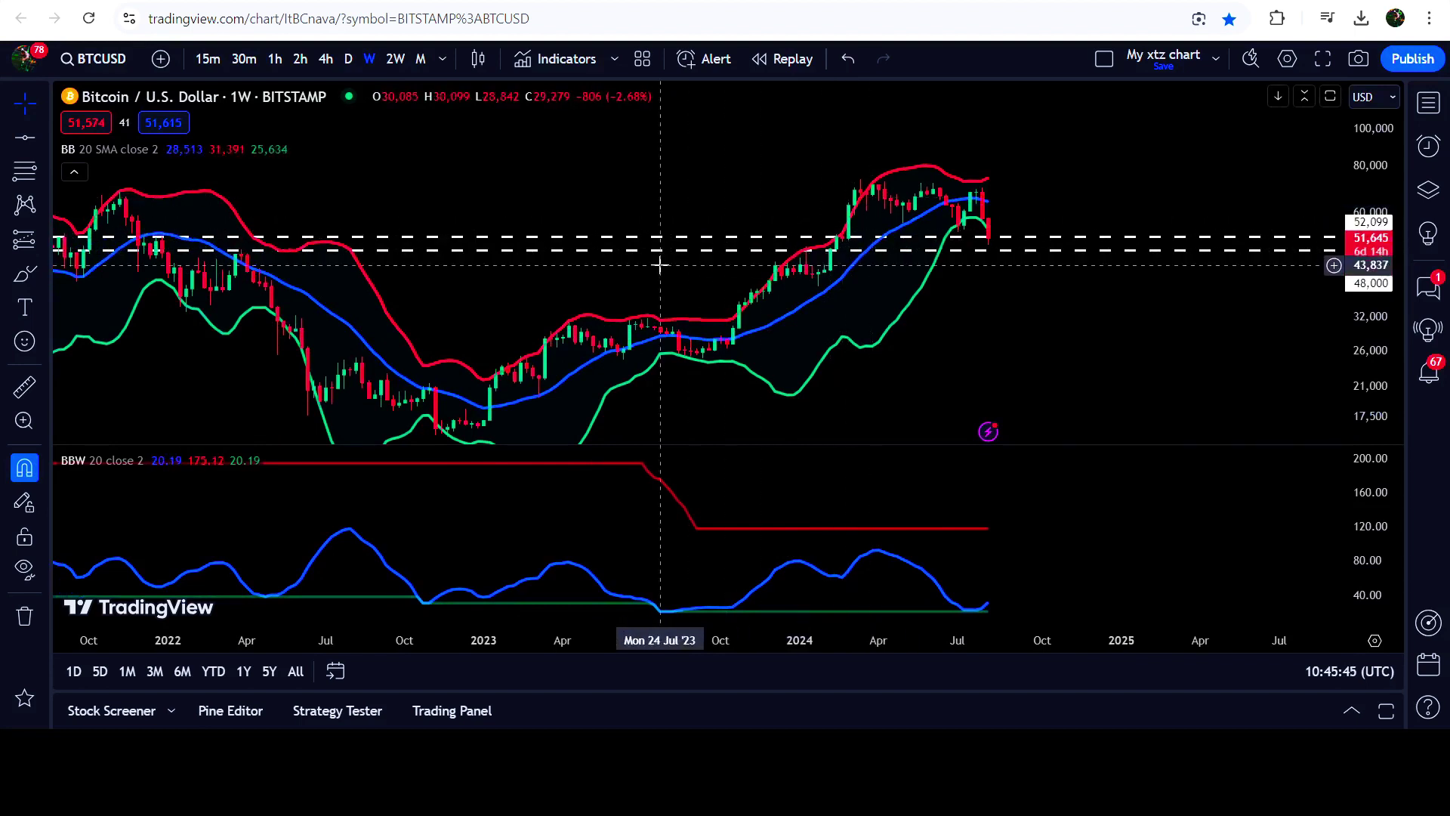
scroll(657, 282, "left", 2)
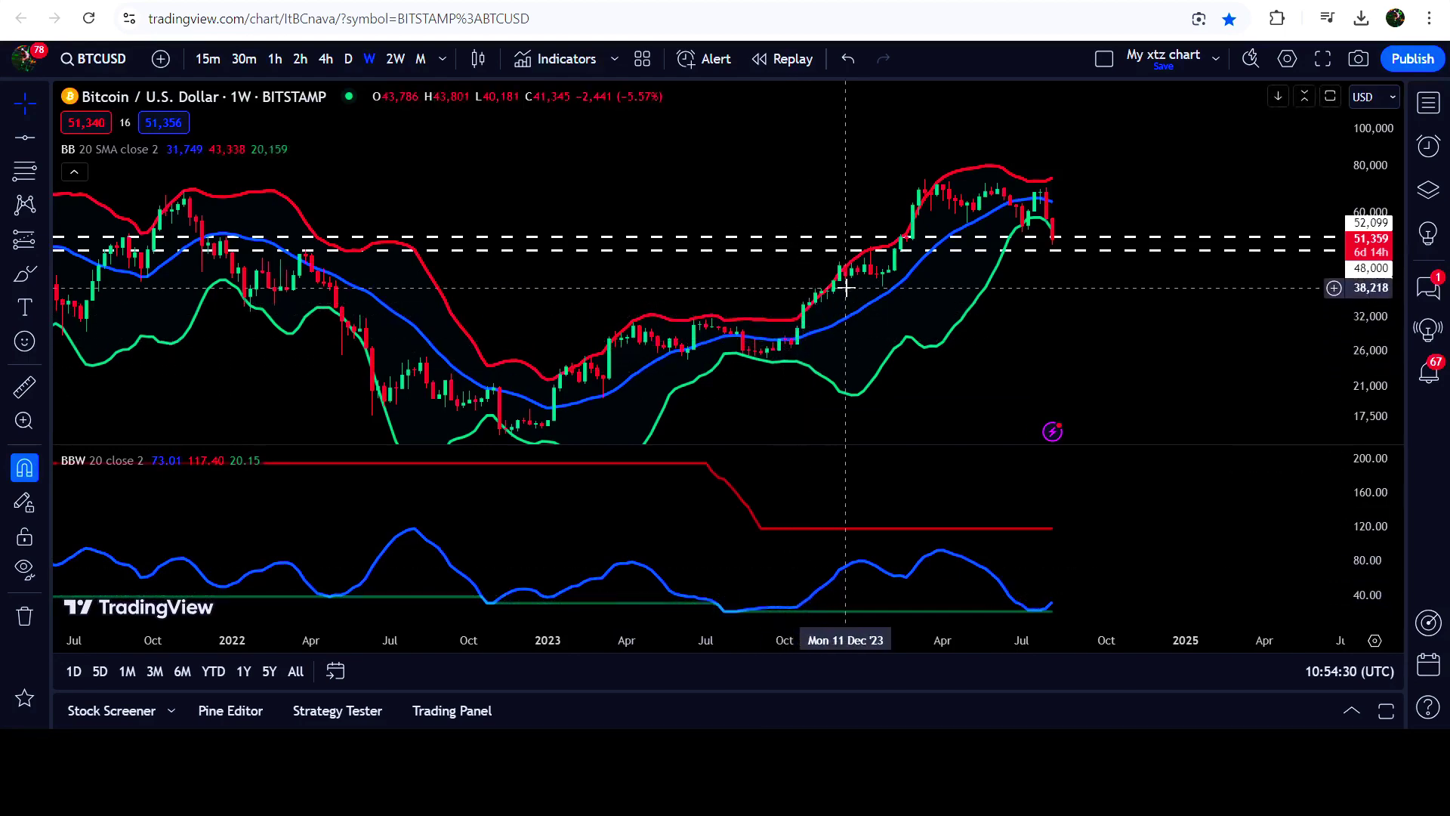
Compare the weekly Bollinger Bands and band width across the 2021 to 2023 swings with the latest August 2024 candle
left_click_drag(738, 405, 880, 315)
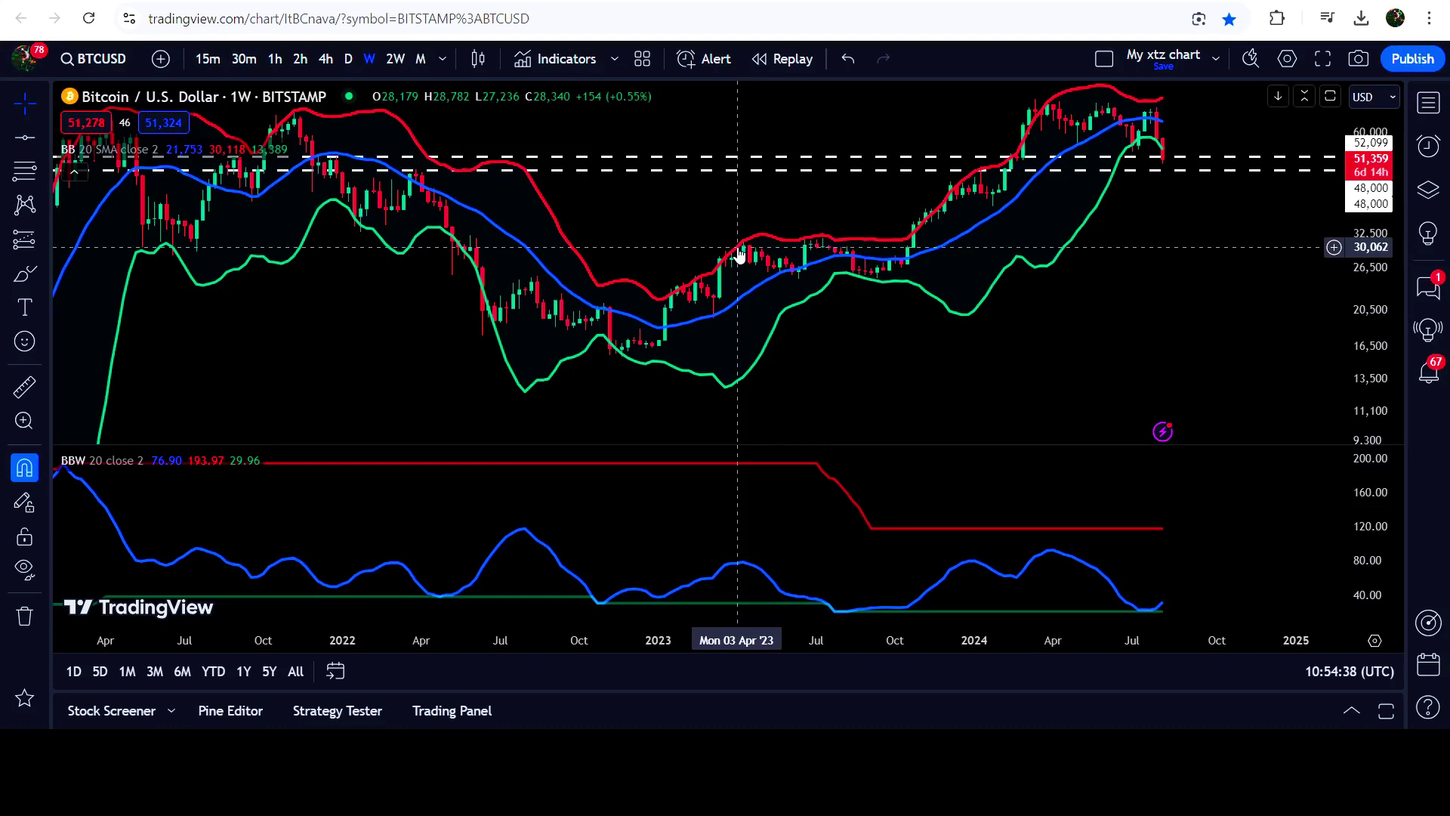
left_click_drag(1094, 291, 858, 340)
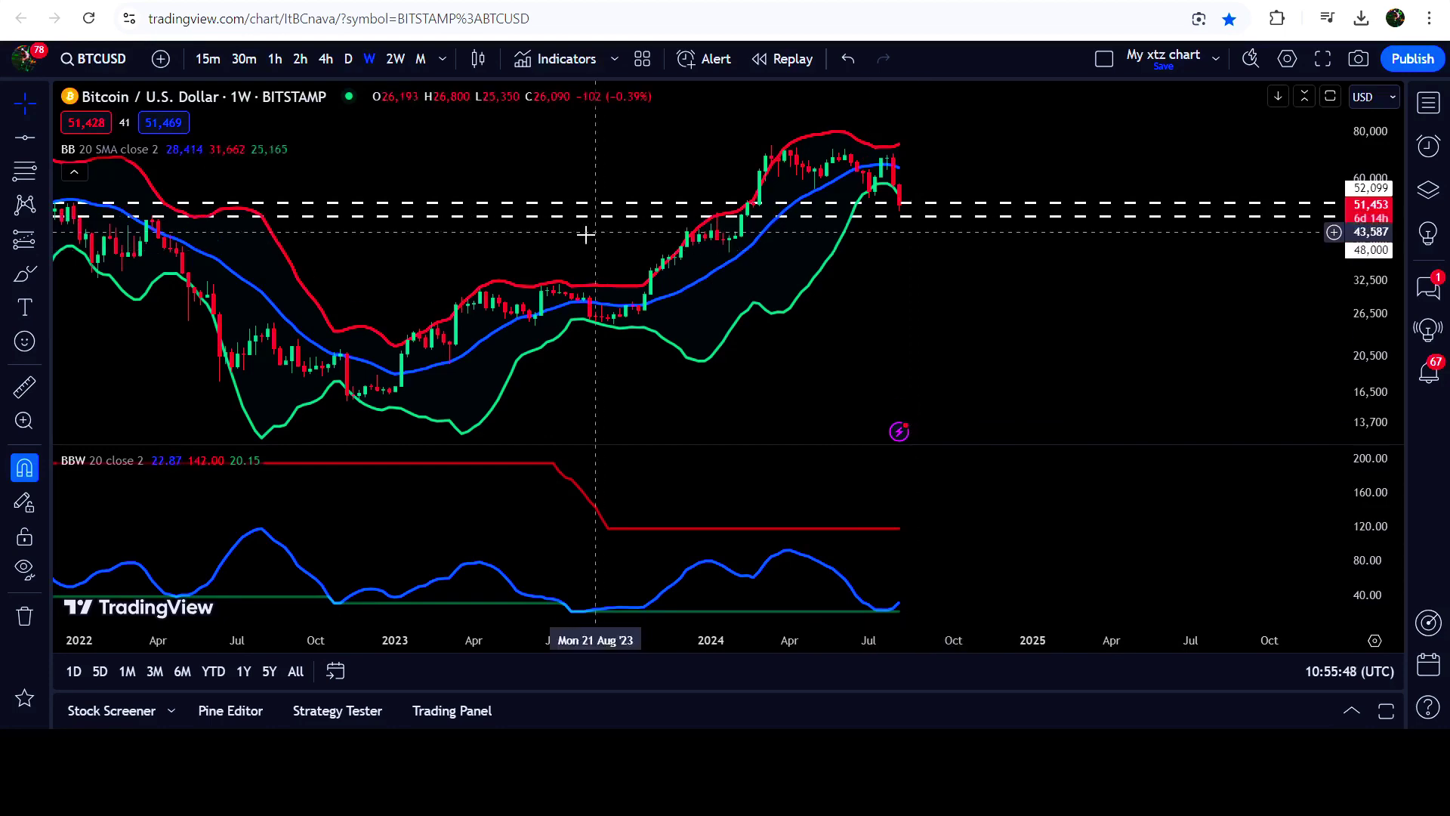
left_click_drag(463, 242, 835, 259)
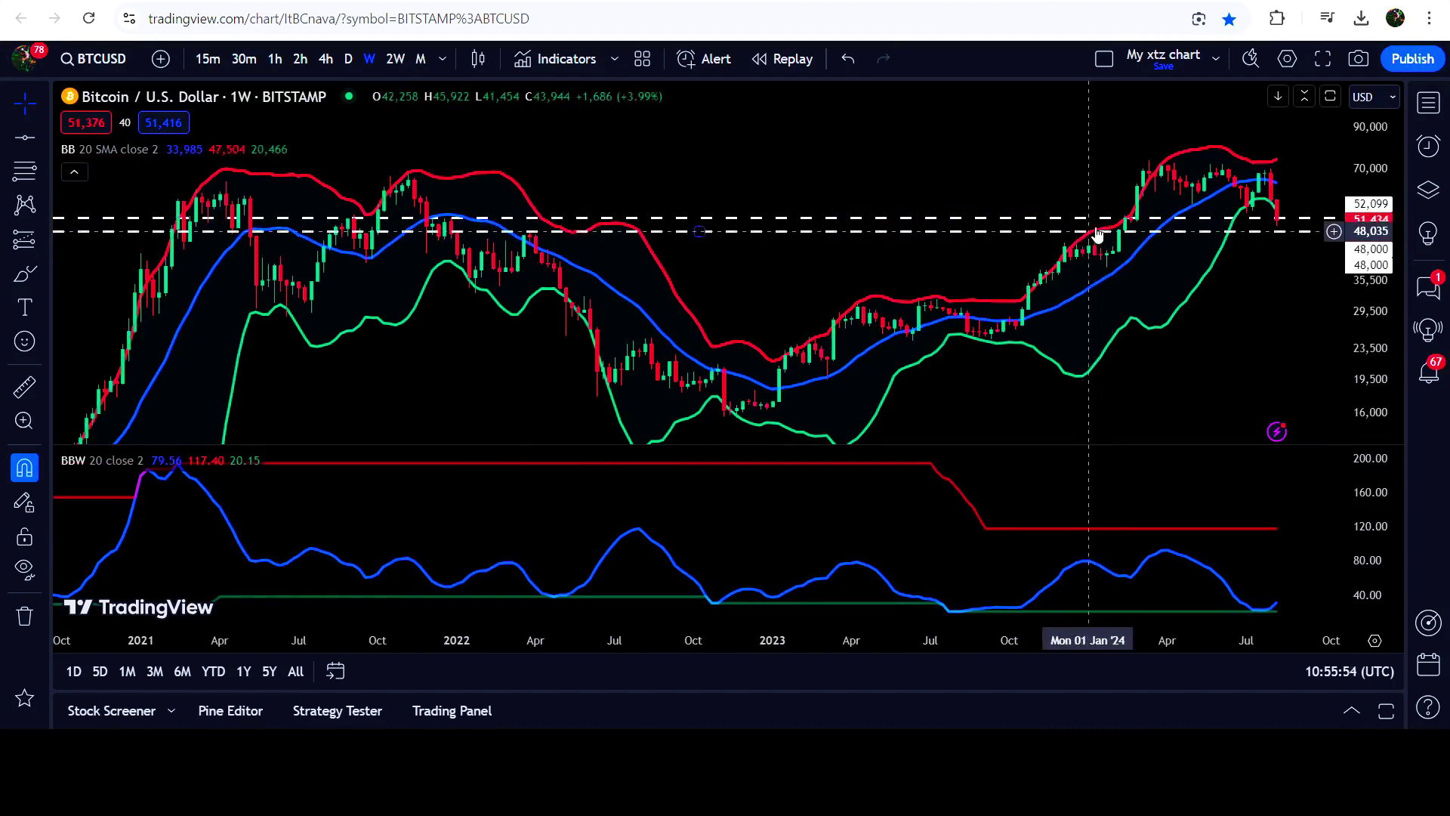
left_click_drag(1250, 282, 1009, 284)
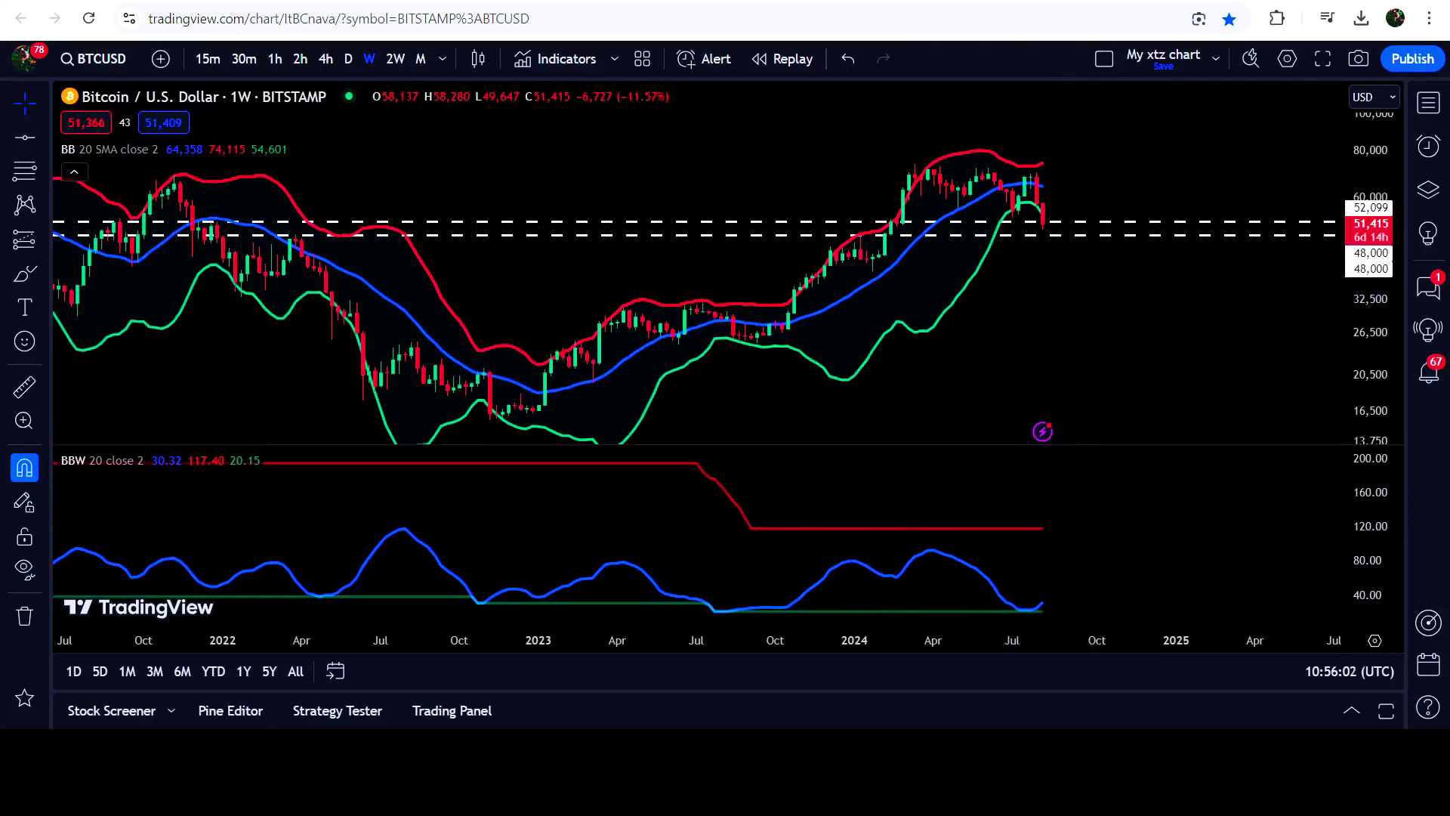
Return to the daily BTCUSD chart and review the Alligator lines and RSI at the August 2024 candles
key("1")
key("d")
key("Return")
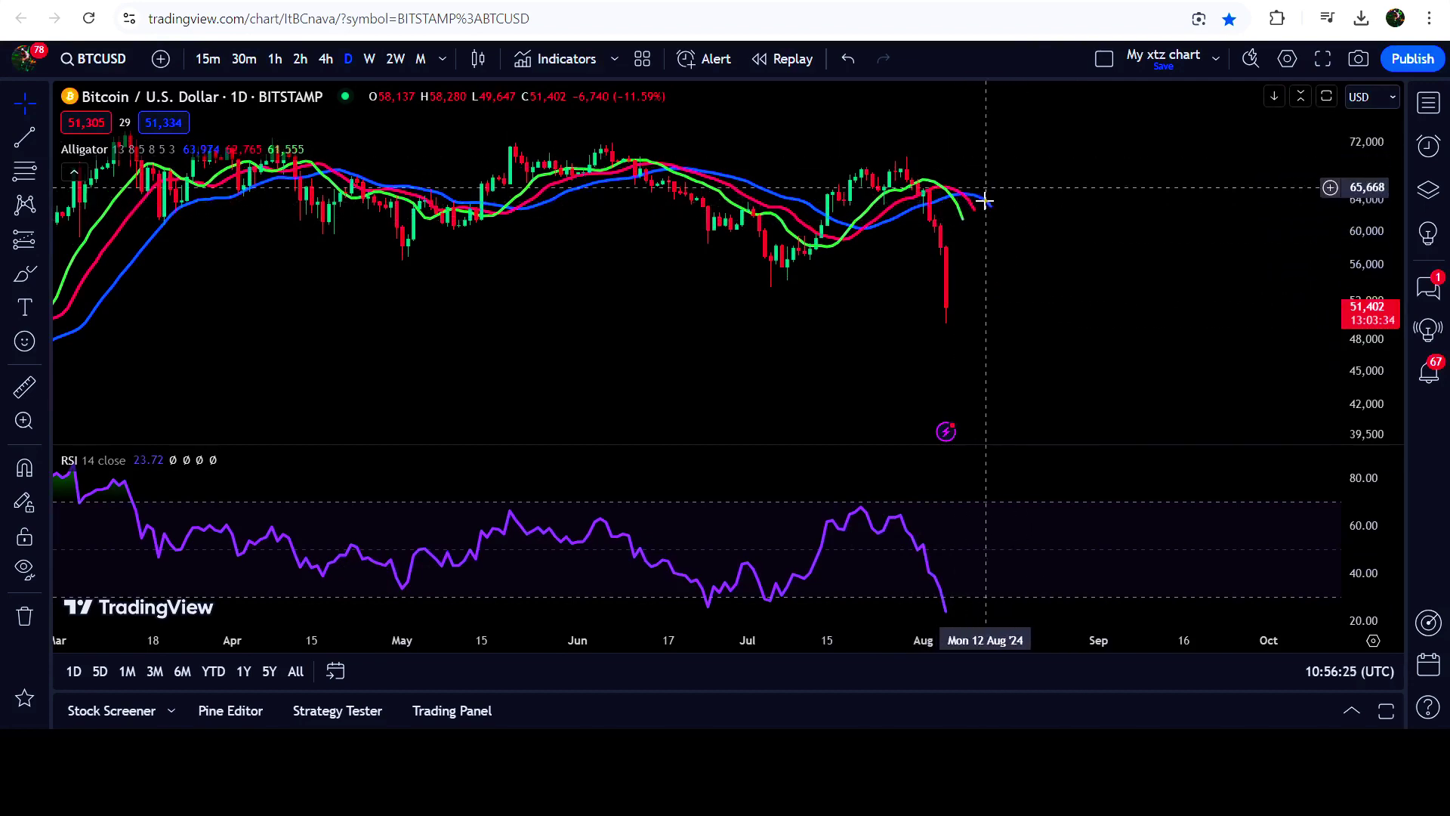
Go back from the Portal signal post on Patreon to the July 2024 trade signals report and view its summary
left_click(369, 58)
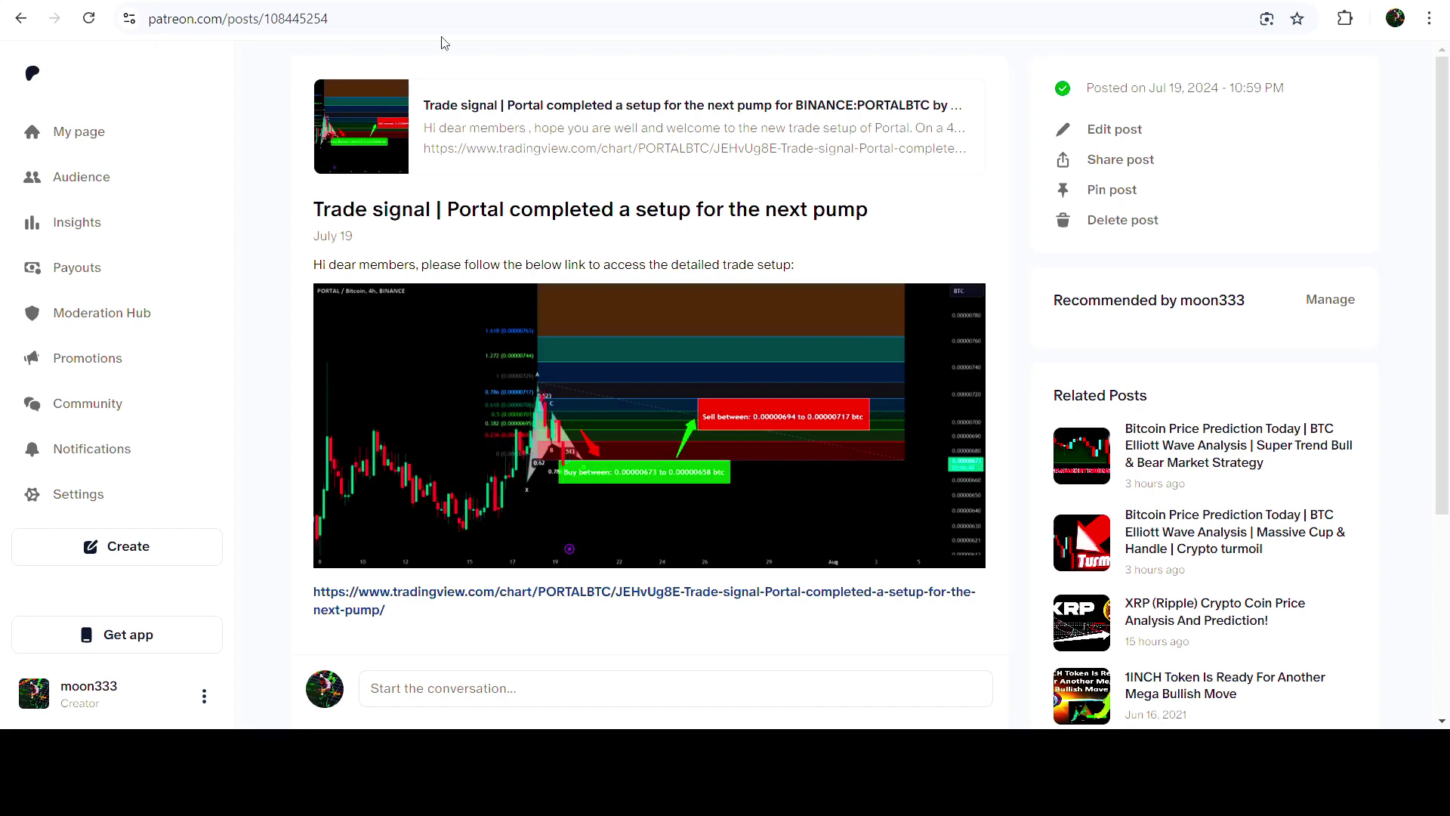
left_click(21, 18)
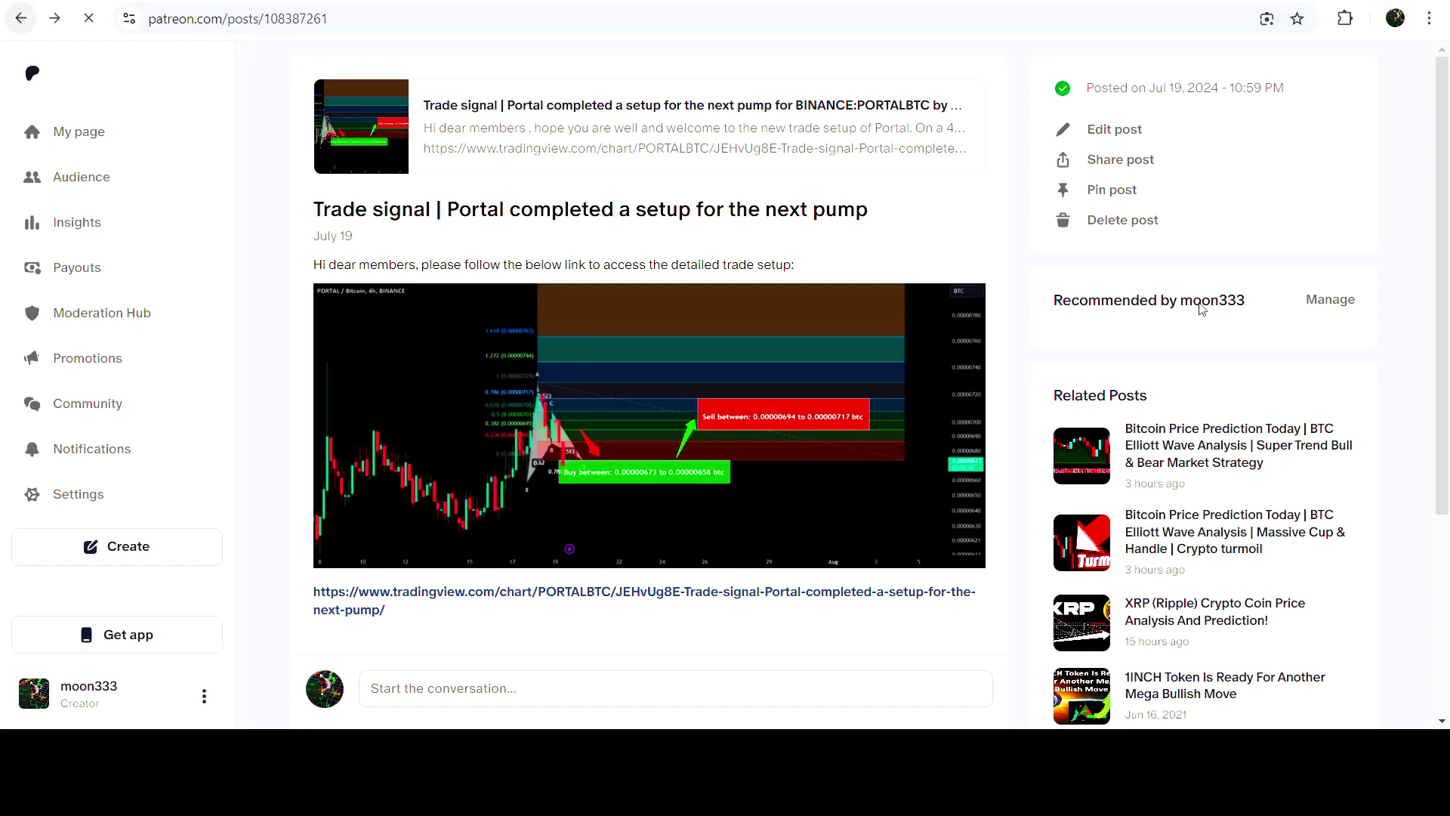
scroll(1203, 317, "up", 10)
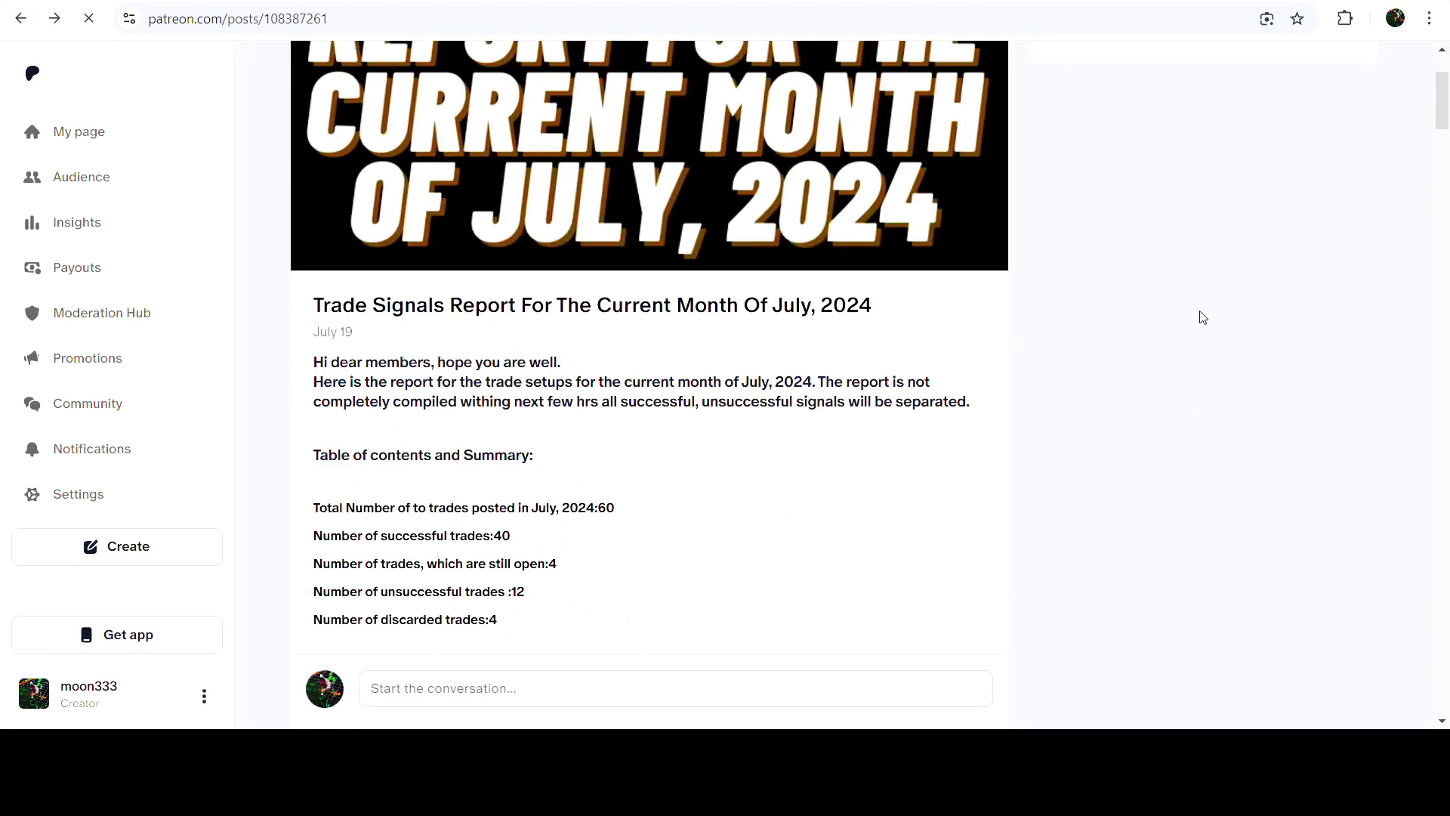